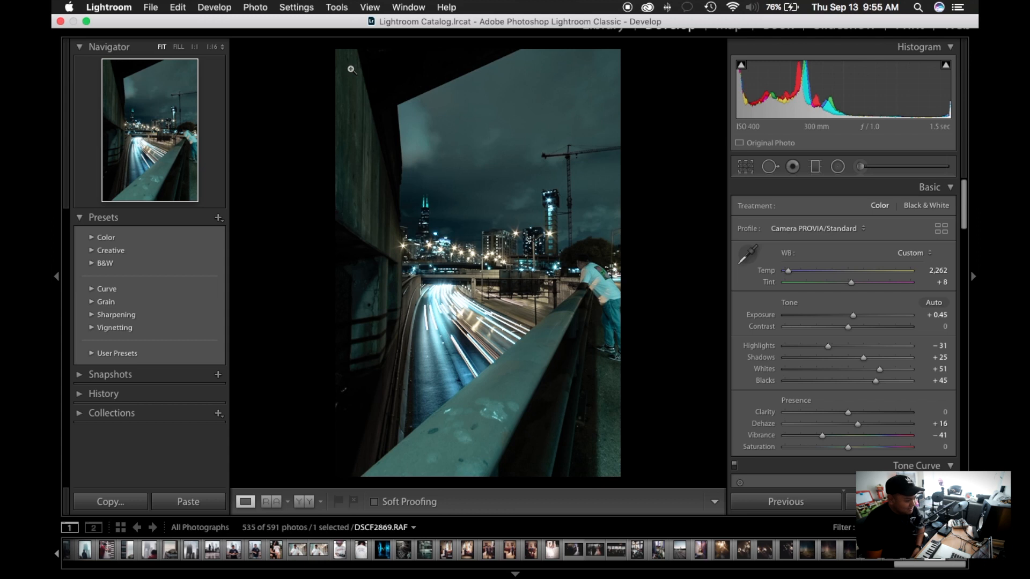
# - Turn off the computer's Bluetooth
pyautogui.hotkey('shift', 'f')
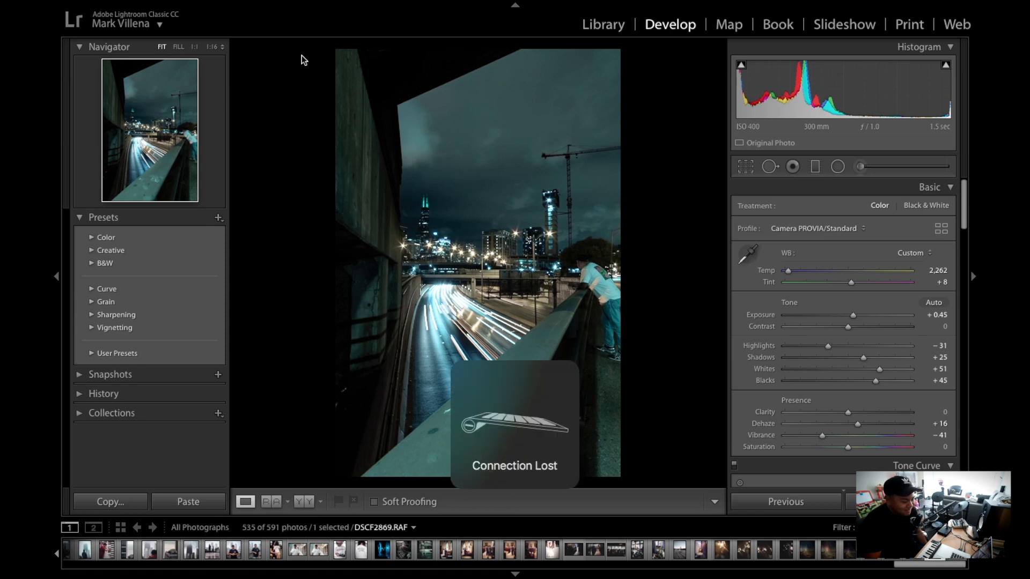
pyautogui.moveTo(635, 8)
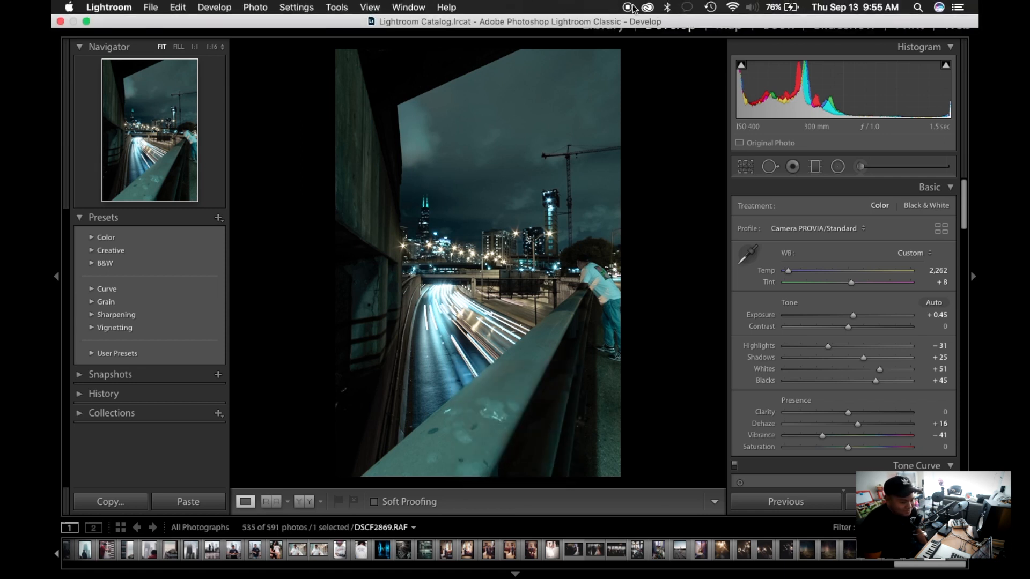
pyautogui.click(667, 7)
pyautogui.click(683, 36)
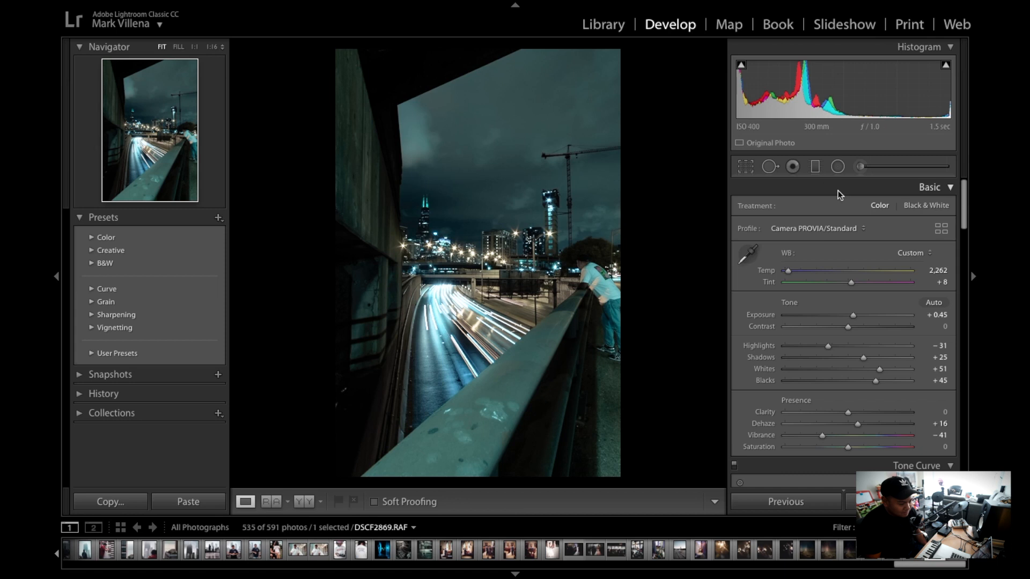
# - Compare the photo's before and after versions side by side, and review its Basic tone and presence adjustments
pyautogui.press('y')
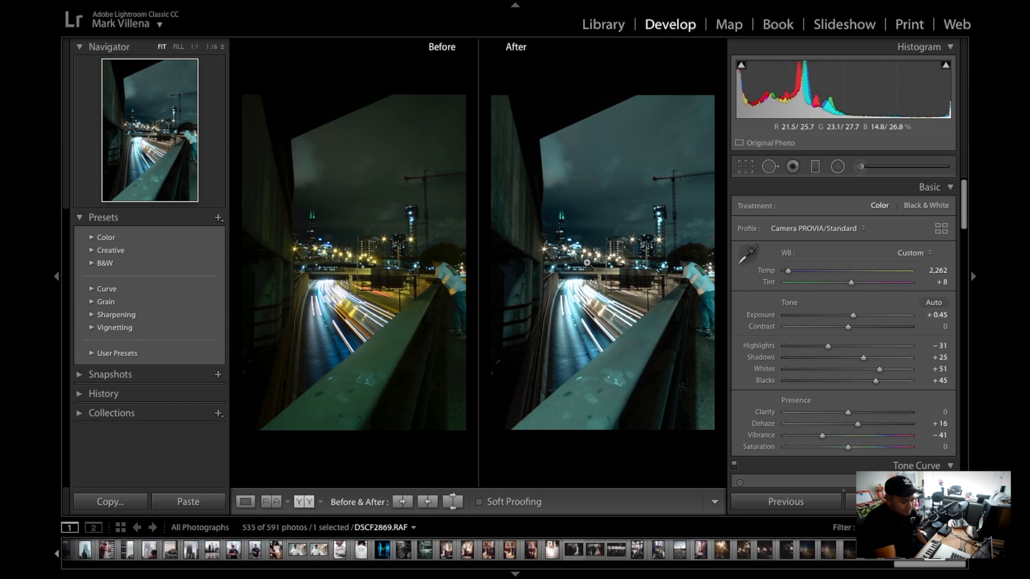
pyautogui.press('y')
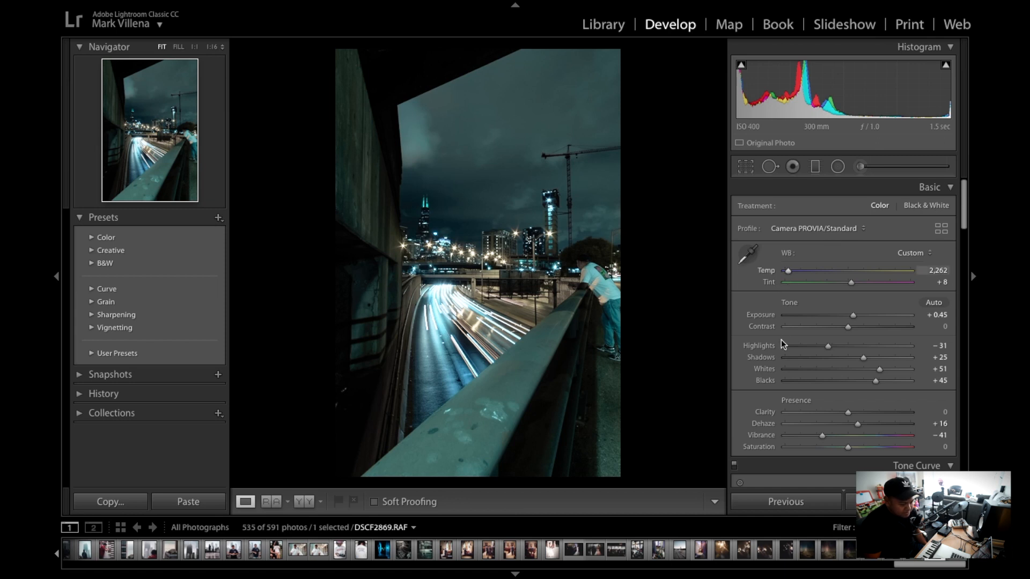
pyautogui.scroll(-2, 789, 327)
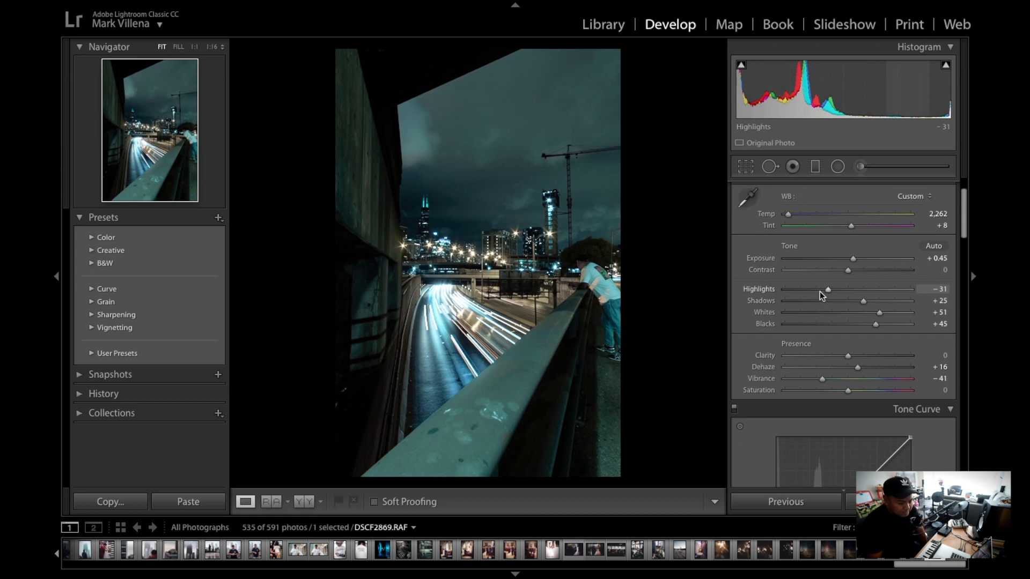
pyautogui.scroll(-2, 914, 273)
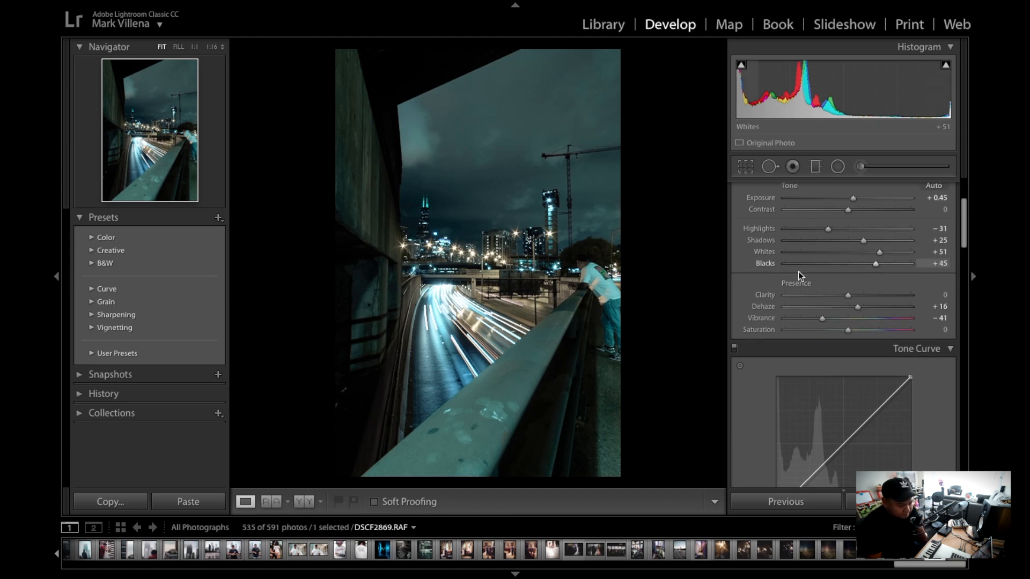
pyautogui.scroll(-1, 802, 273)
pyautogui.scroll(-2, 807, 277)
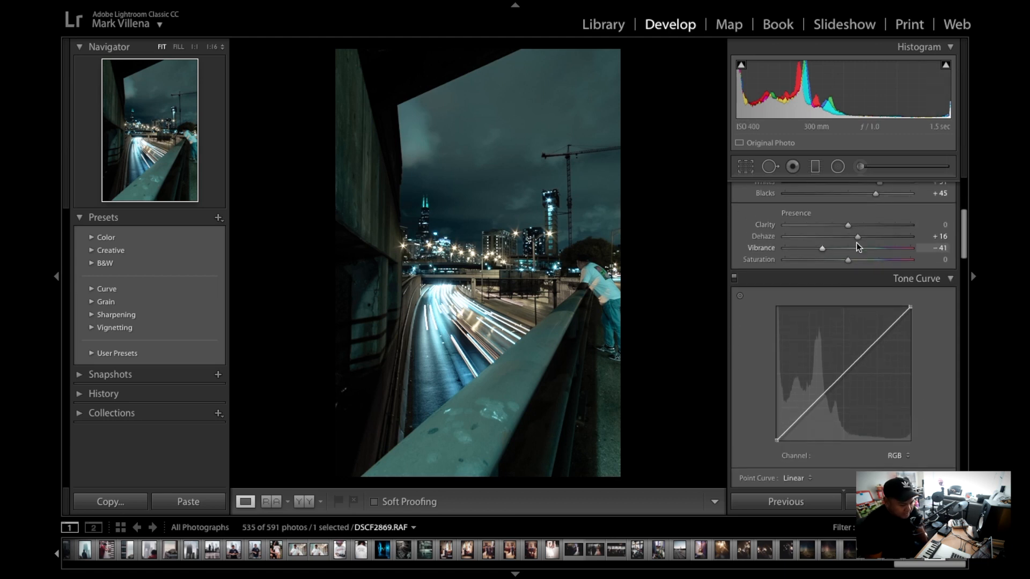
# - Review the photo's HSL hue adjustments and its HSL saturation adjustments
pyautogui.scroll(-10, 820, 249)
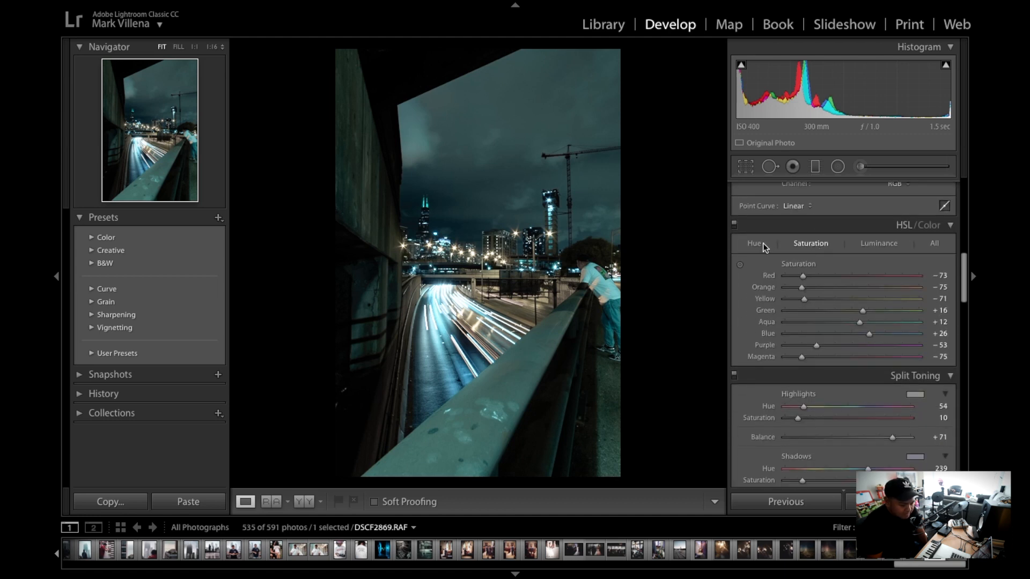
pyautogui.click(755, 243)
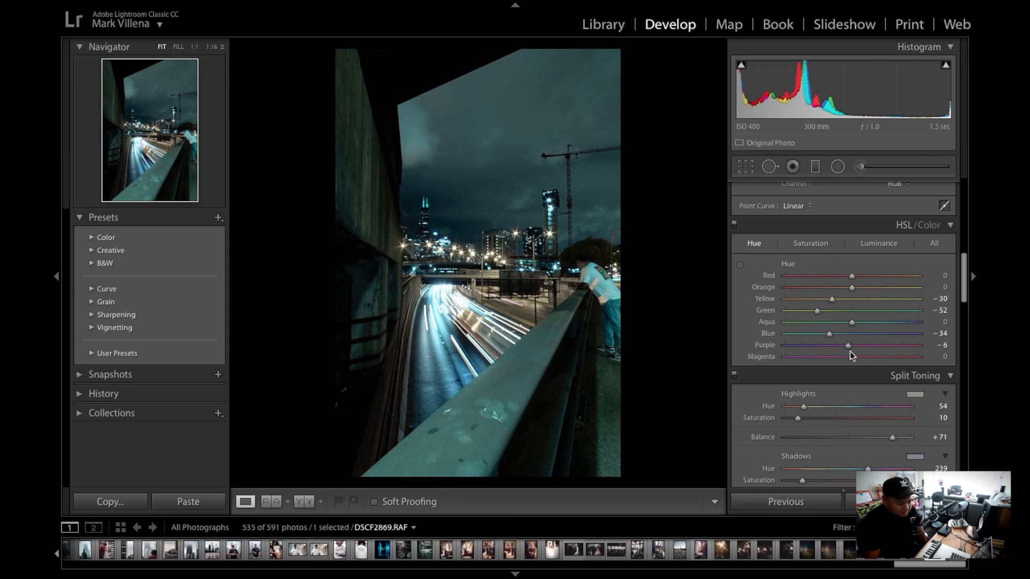
pyautogui.click(815, 245)
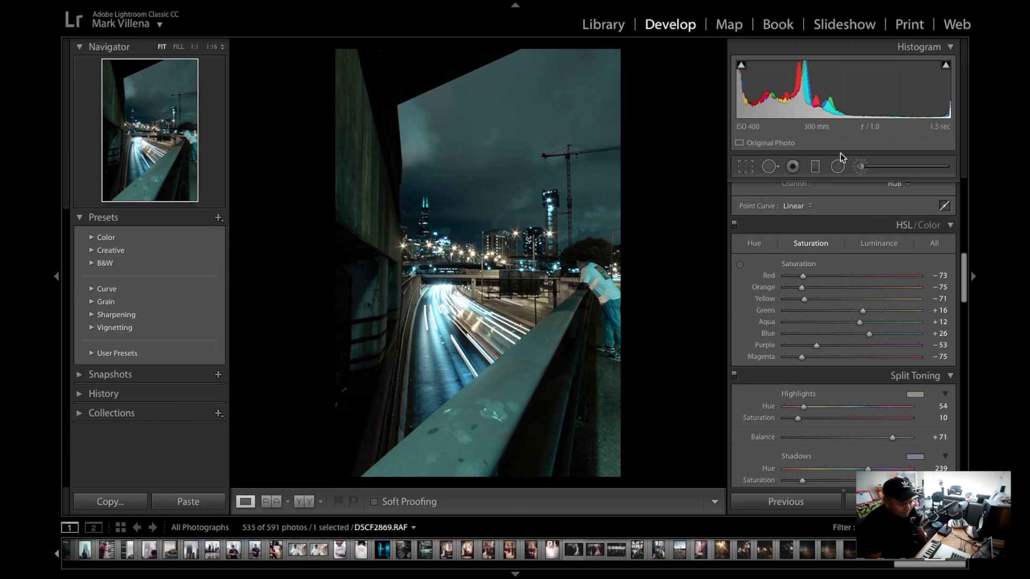
# - Inspect the man leaning on the railing at 1:1 magnification, and return to the fitted view of the whole photo
pyautogui.click(195, 48)
pyautogui.moveTo(589, 206); pyautogui.dragTo(404, 179)
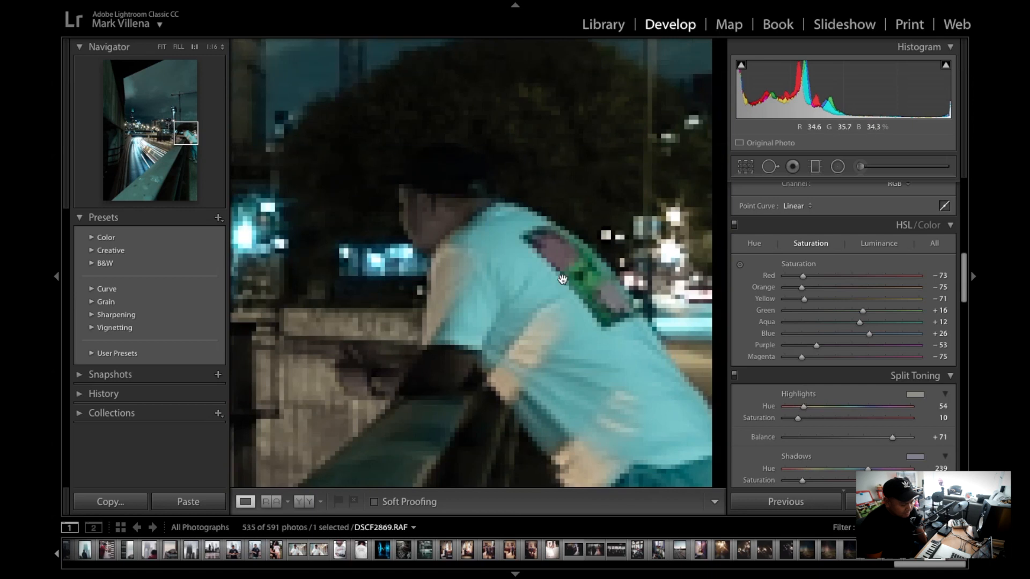
pyautogui.moveTo(635, 298); pyautogui.dragTo(561, 276)
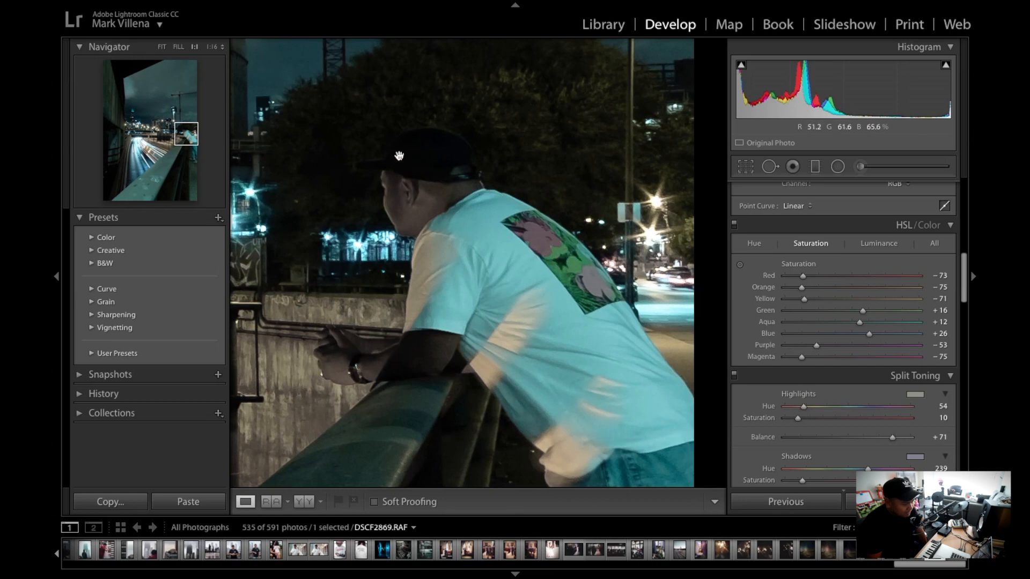
pyautogui.click(164, 47)
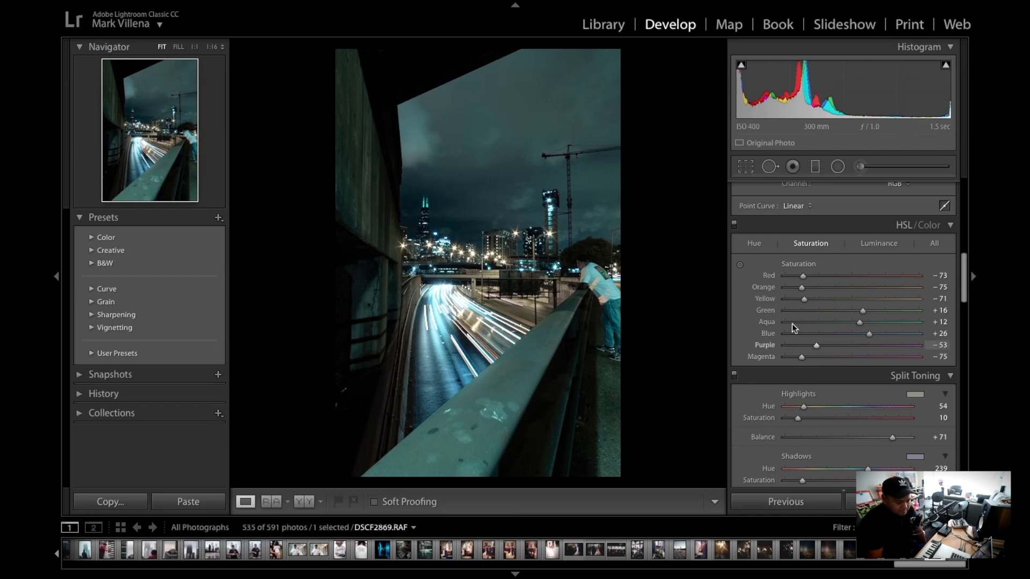
# - Review the Split Toning highlights, balance and shadows along with the Detail sharpening and noise reduction settings
pyautogui.scroll(-3, 794, 327)
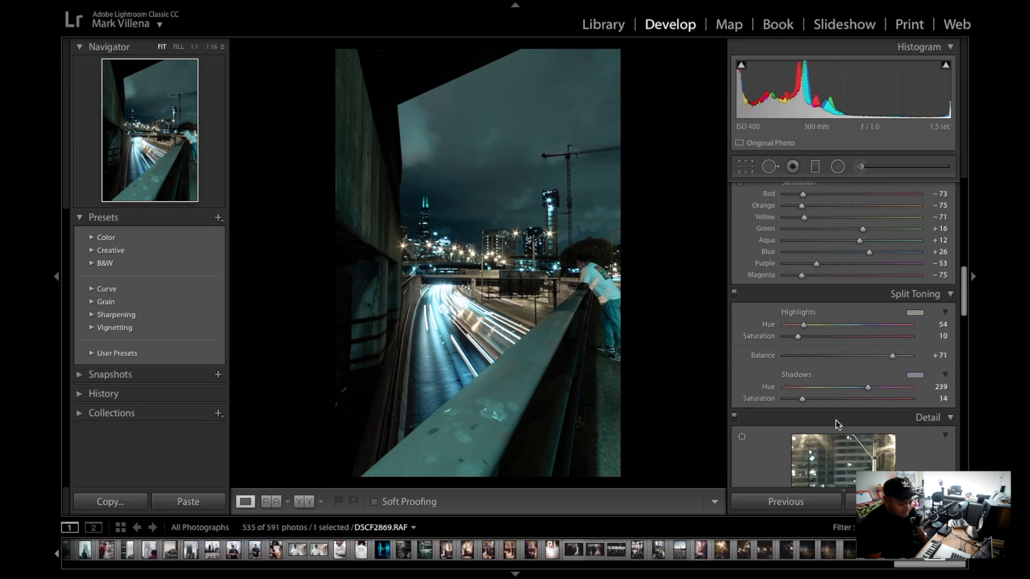
pyautogui.scroll(-1, 840, 360)
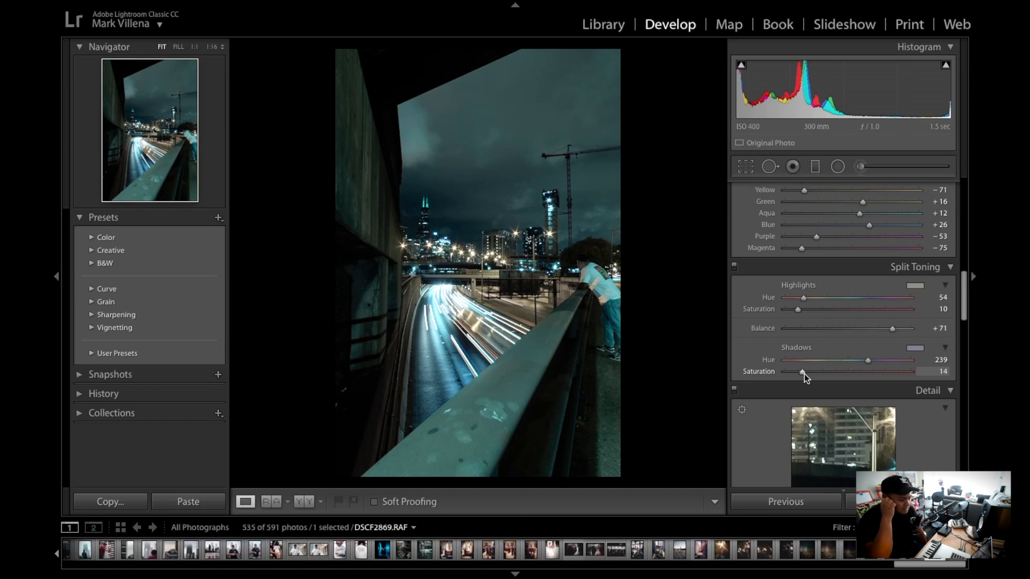
pyautogui.scroll(-6, 803, 374)
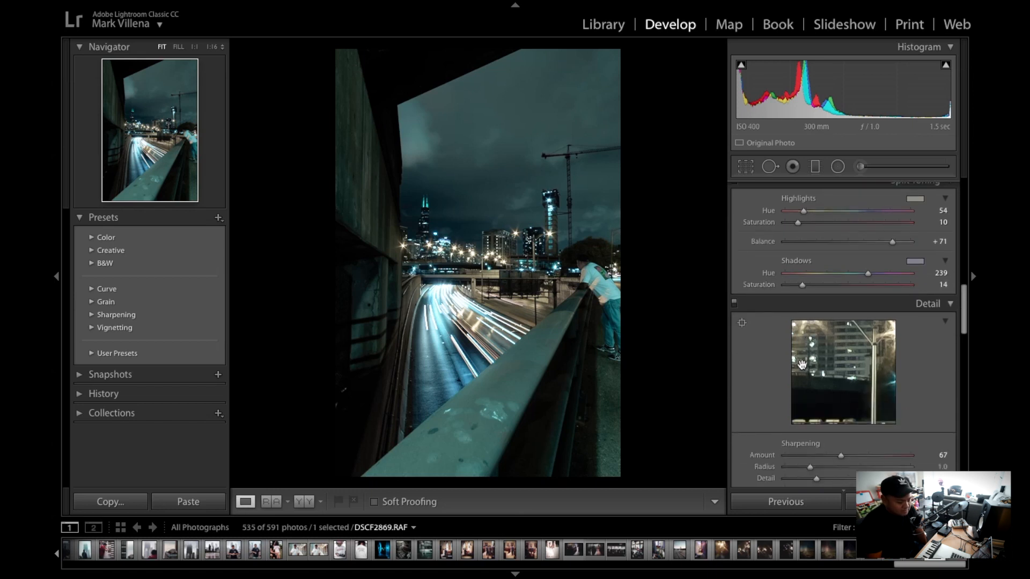
pyautogui.scroll(1, 802, 336)
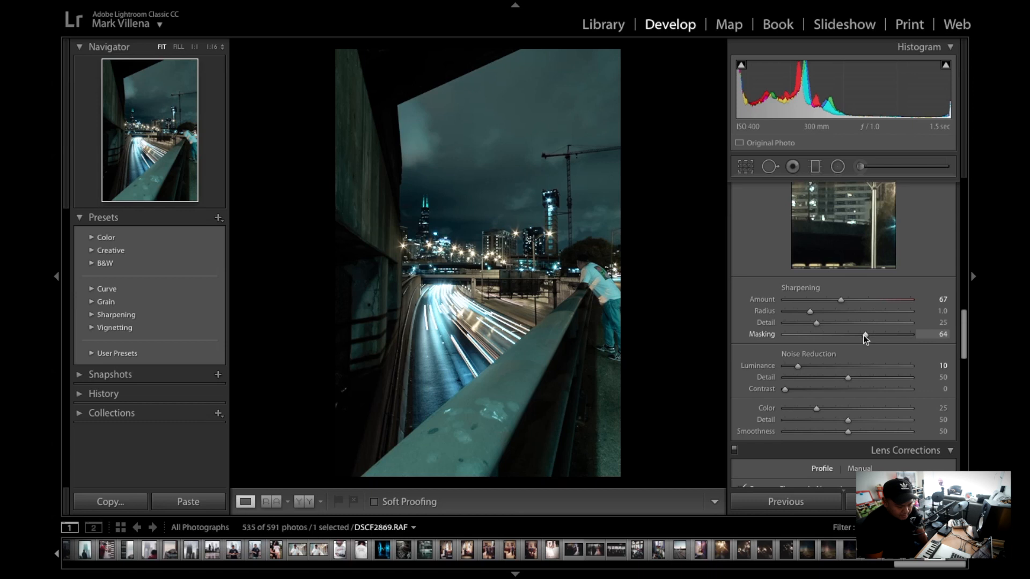
# - Review the lens corrections and choose the Adobe (Rokinon 12mm f/2 NCS CS, Fujifilm) profile from the available lens profiles
pyautogui.scroll(-3, 795, 323)
pyautogui.scroll(-6, 799, 354)
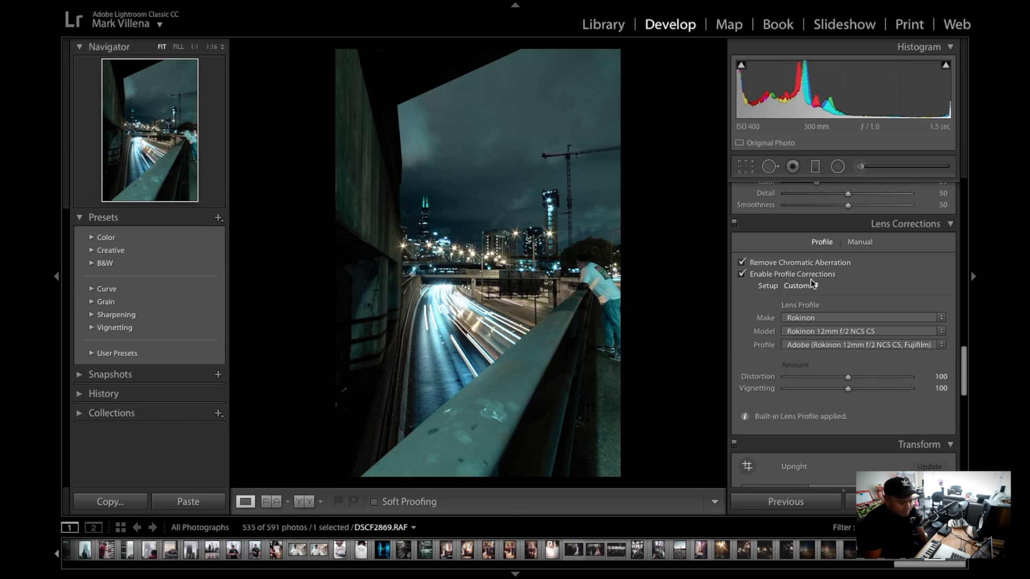
pyautogui.click(865, 346)
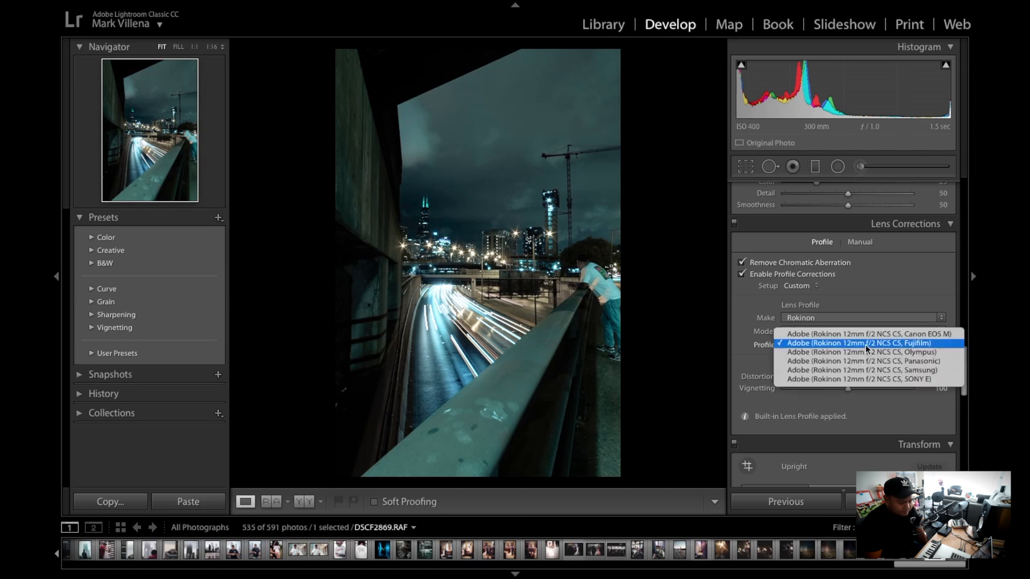
pyautogui.click(864, 345)
pyautogui.scroll(-1, 873, 304)
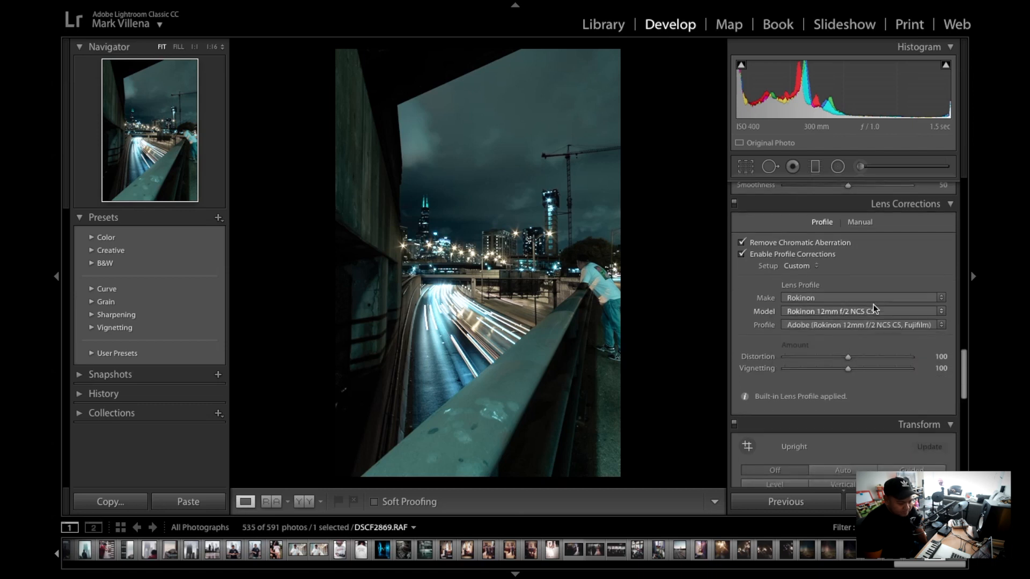
# - Examine the photo's crop and straighten angle with the crop overlay, close it, and review the Transform settings
pyautogui.scroll(-7, 873, 304)
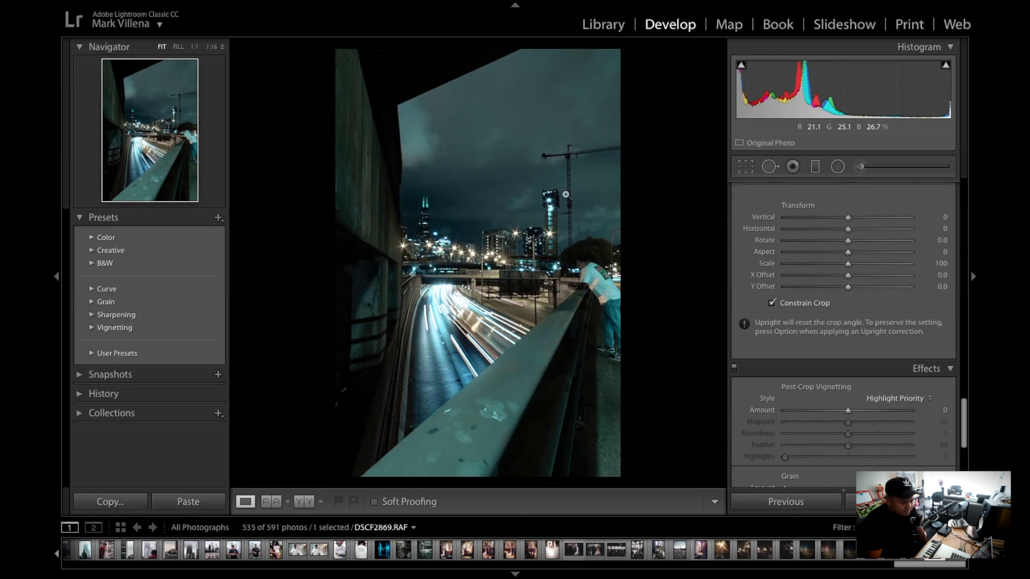
pyautogui.press('r')
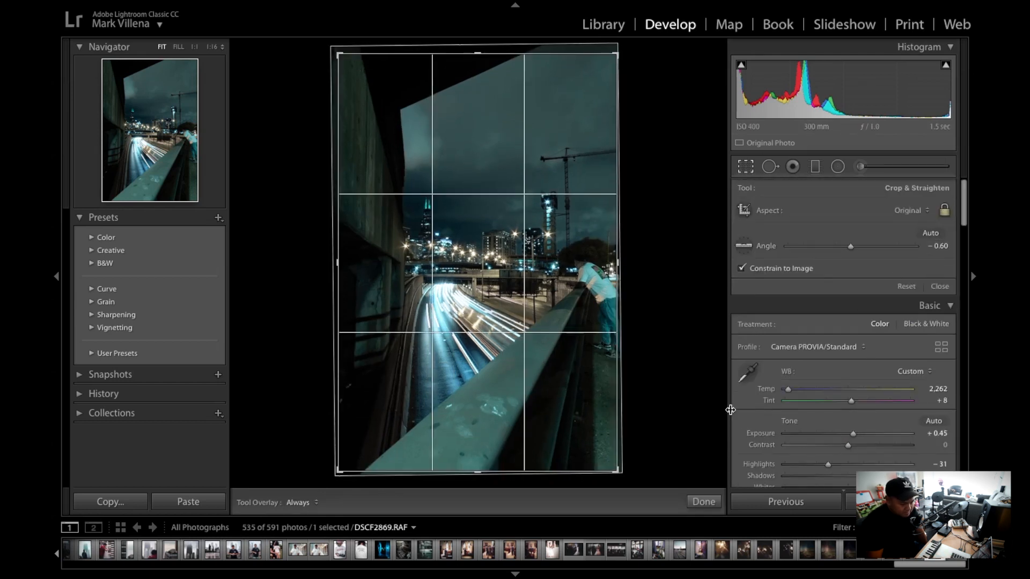
pyautogui.click(712, 502)
pyautogui.scroll(-10, 812, 368)
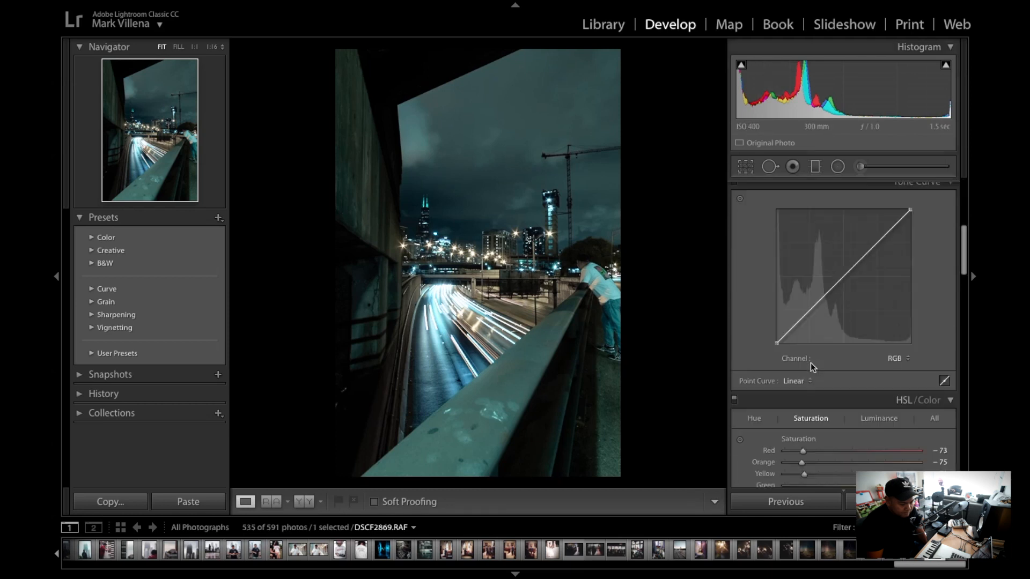
pyautogui.scroll(-15, 812, 367)
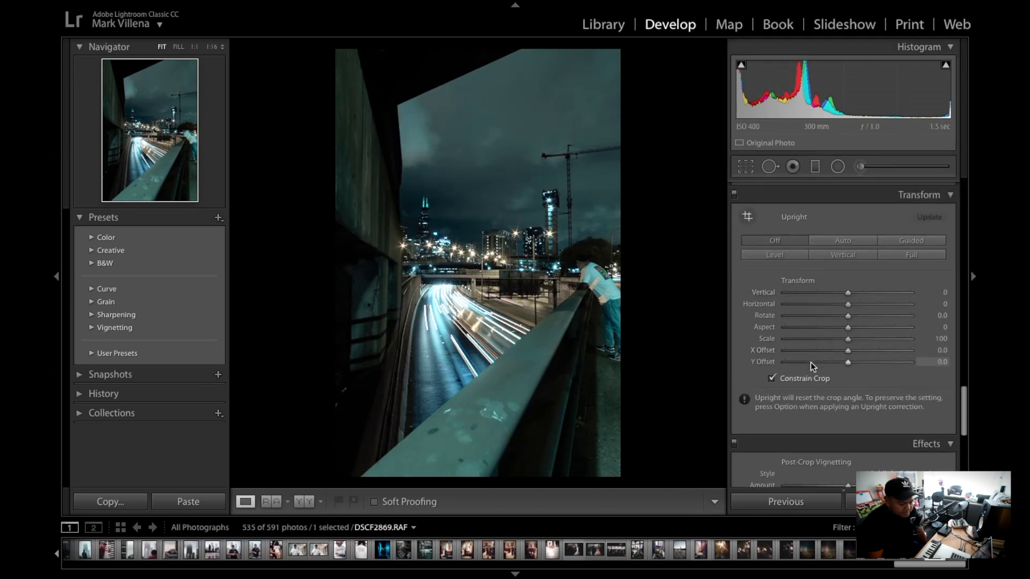
# - Switch to Photoshop, where DSCF2869-Edit-2.tif is open
pyautogui.moveTo(69, 7)
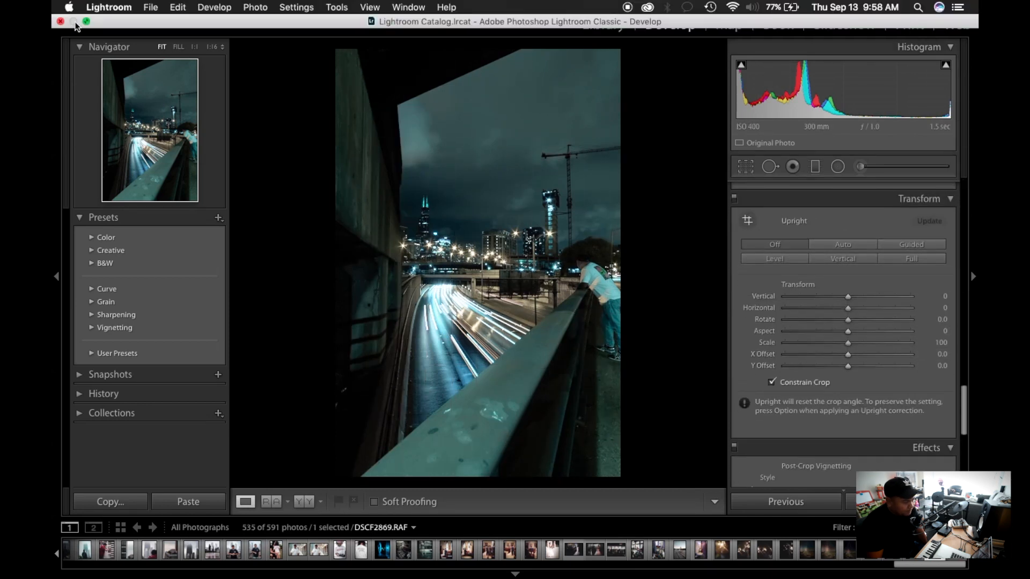
pyautogui.moveTo(242, 577)
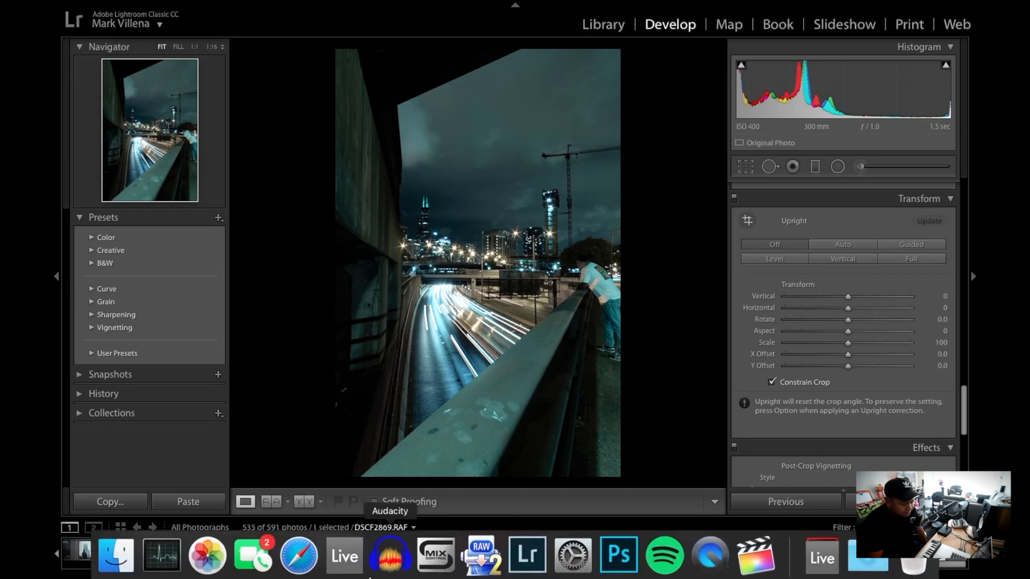
pyautogui.click(616, 556)
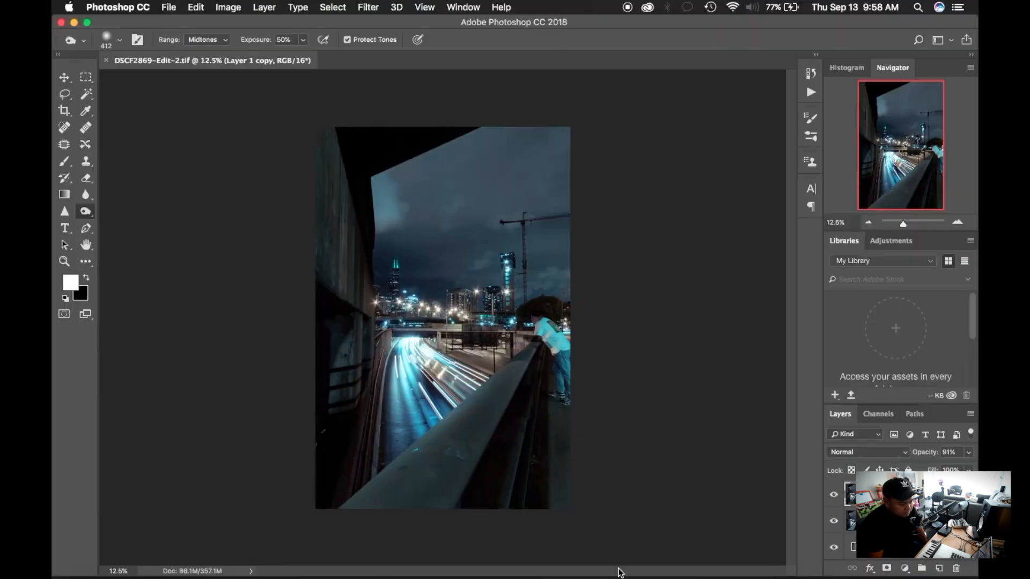
# - Examine the edited night scene at 25% zoom, covering the railing, light trails, sky and skyline, and look through its layers
pyautogui.click(957, 223)
pyautogui.click(956, 223)
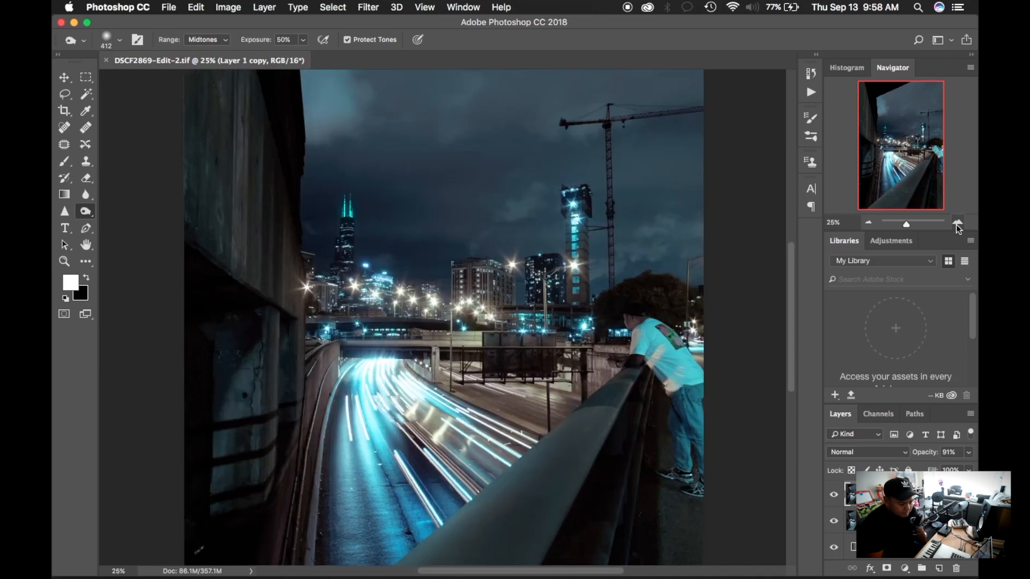
pyautogui.click(957, 223)
pyautogui.click(872, 222)
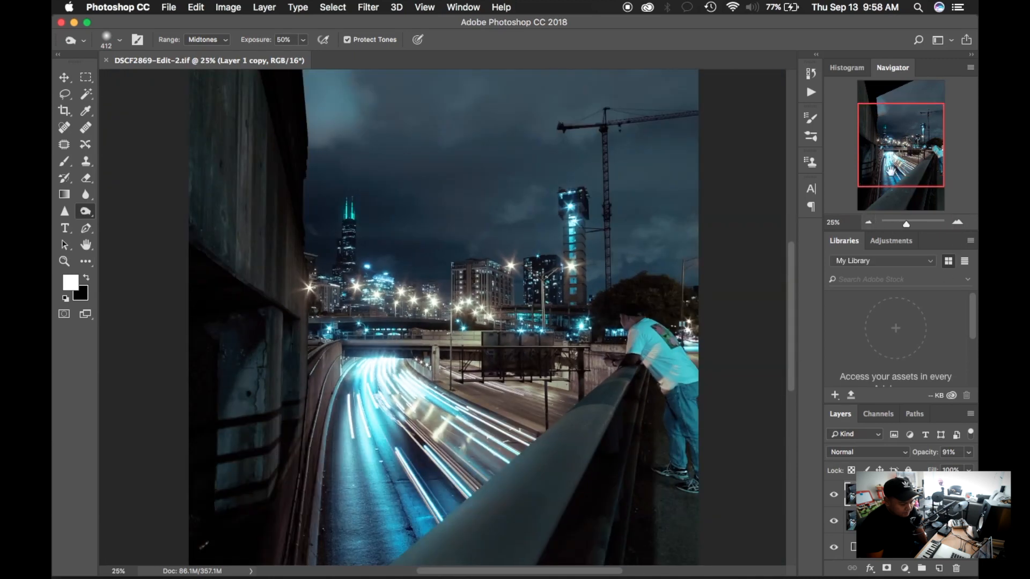
pyautogui.moveTo(890, 171); pyautogui.dragTo(900, 205)
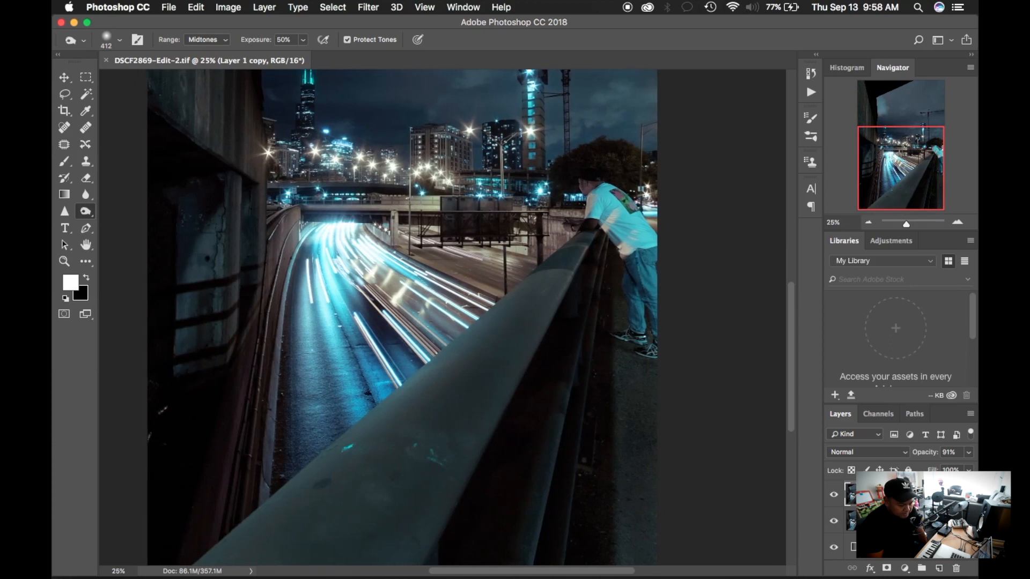
pyautogui.scroll(2, 973, 561)
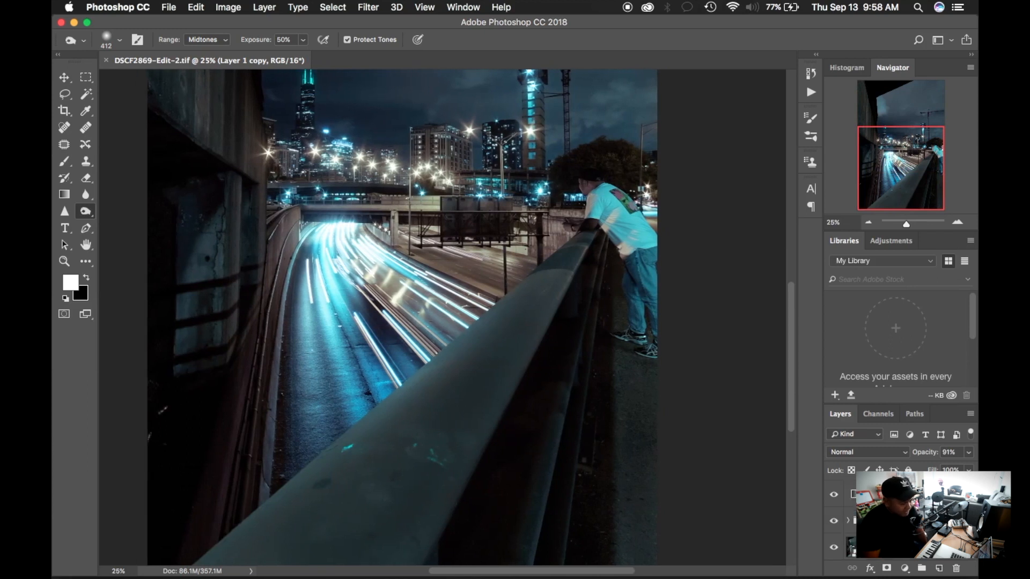
pyautogui.moveTo(900, 206); pyautogui.dragTo(902, 150)
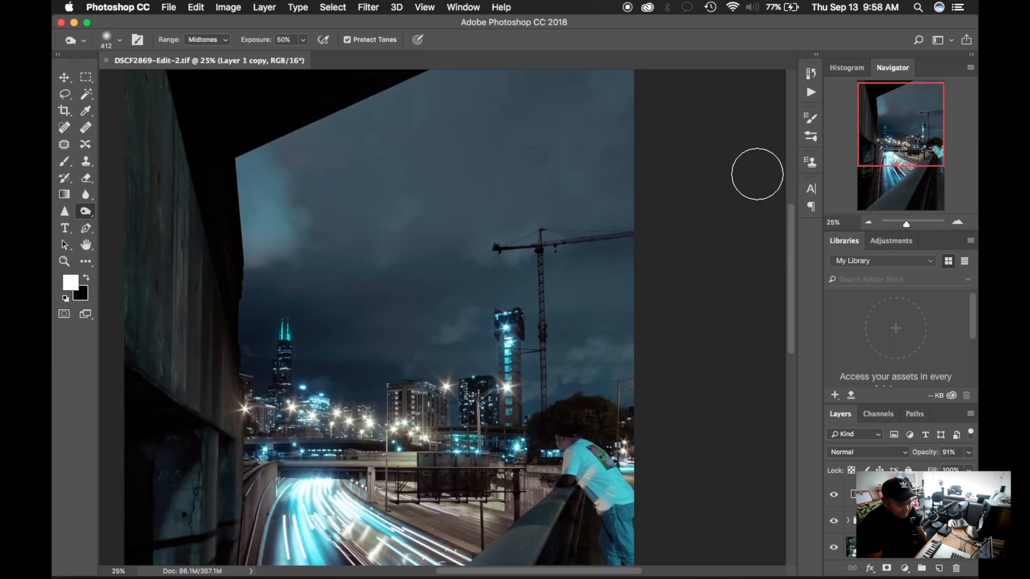
pyautogui.moveTo(878, 125); pyautogui.dragTo(881, 148)
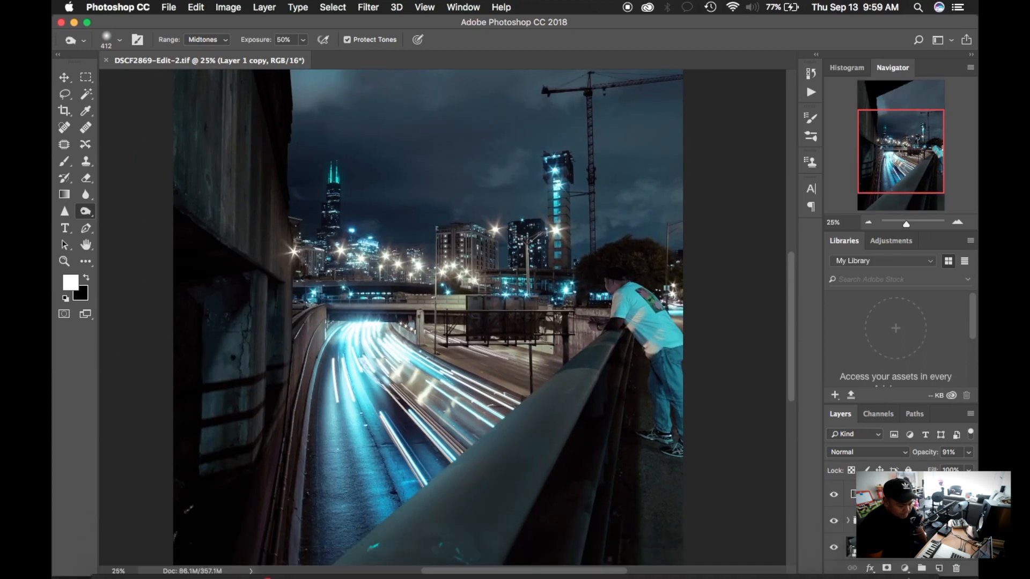
# - Select Group 1 and the Gradient Map 1 layer, and examine the gradient map's colours, blend mode and opacity
pyautogui.click(879, 520)
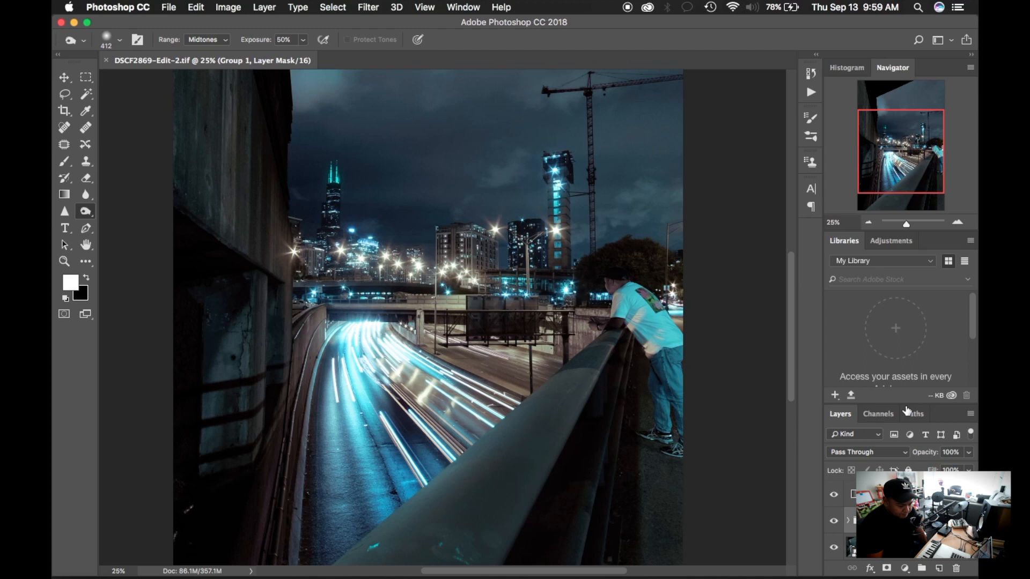
pyautogui.scroll(-1, 842, 520)
pyautogui.click(852, 508)
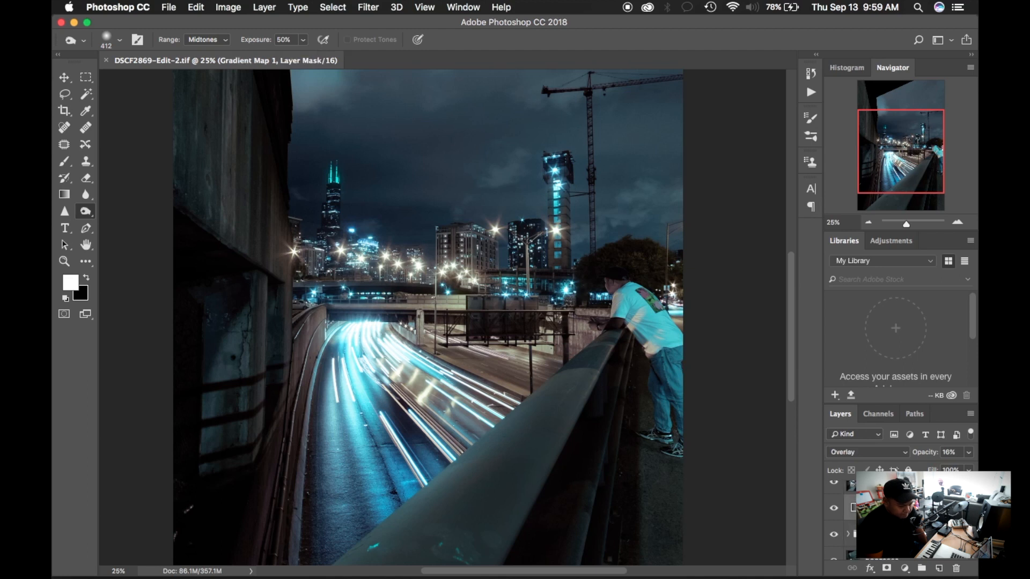
pyautogui.doubleClick(849, 508)
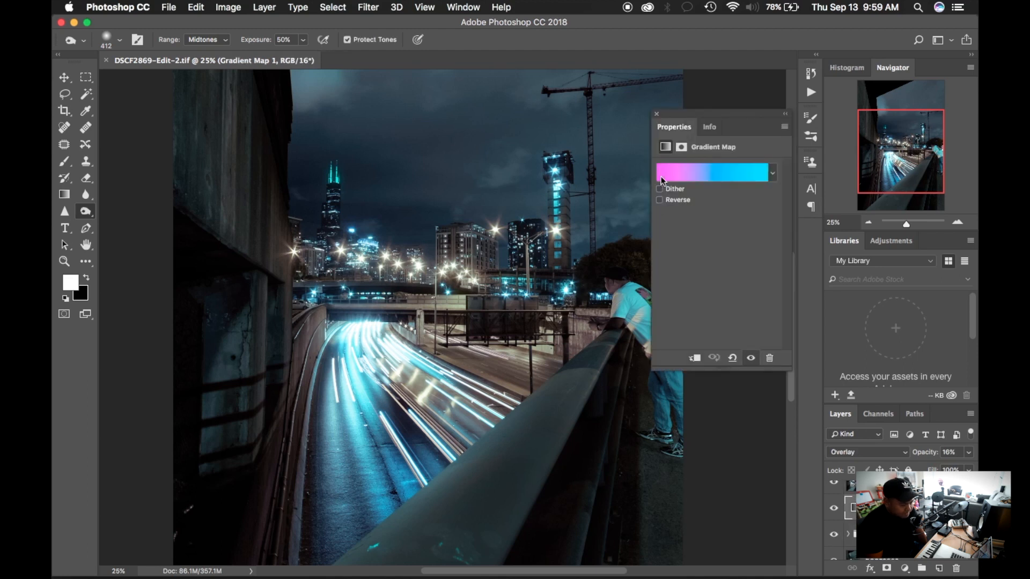
pyautogui.click(657, 114)
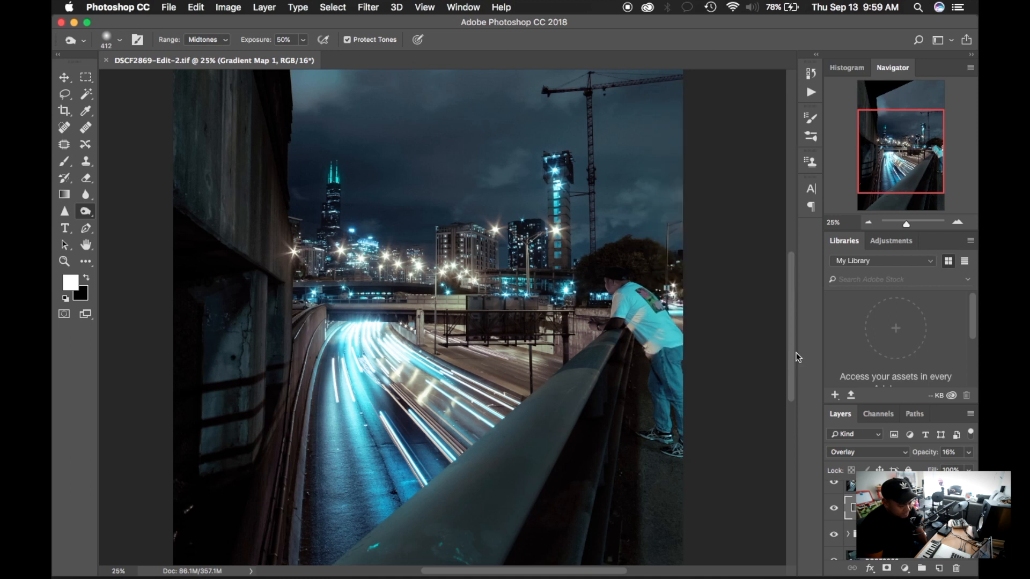
pyautogui.click(868, 451)
pyautogui.click(868, 451)
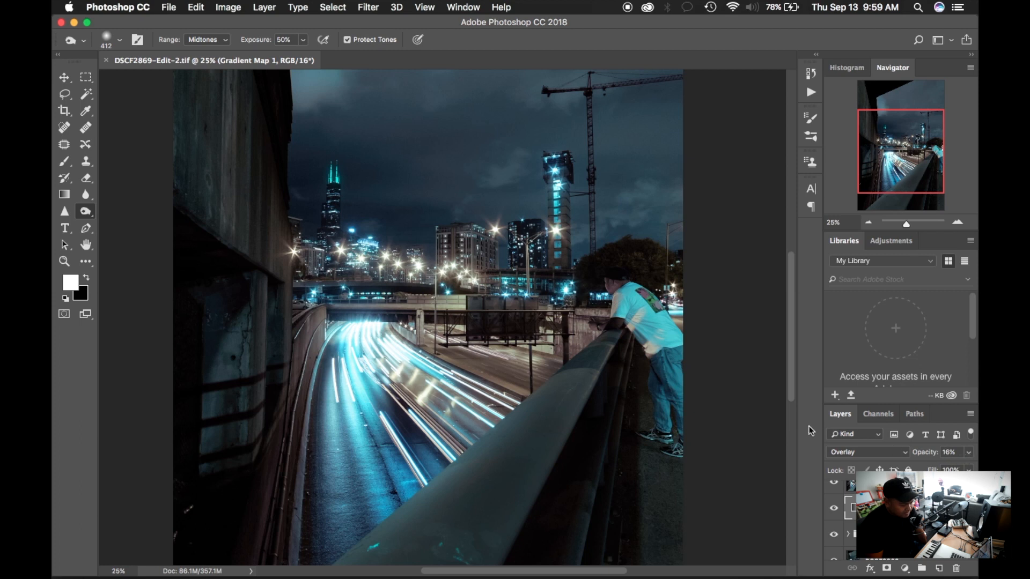
# - Hide the layers above Gradient Map 1 and toggle the gradient map off and on to compare its colour effect
pyautogui.click(834, 509)
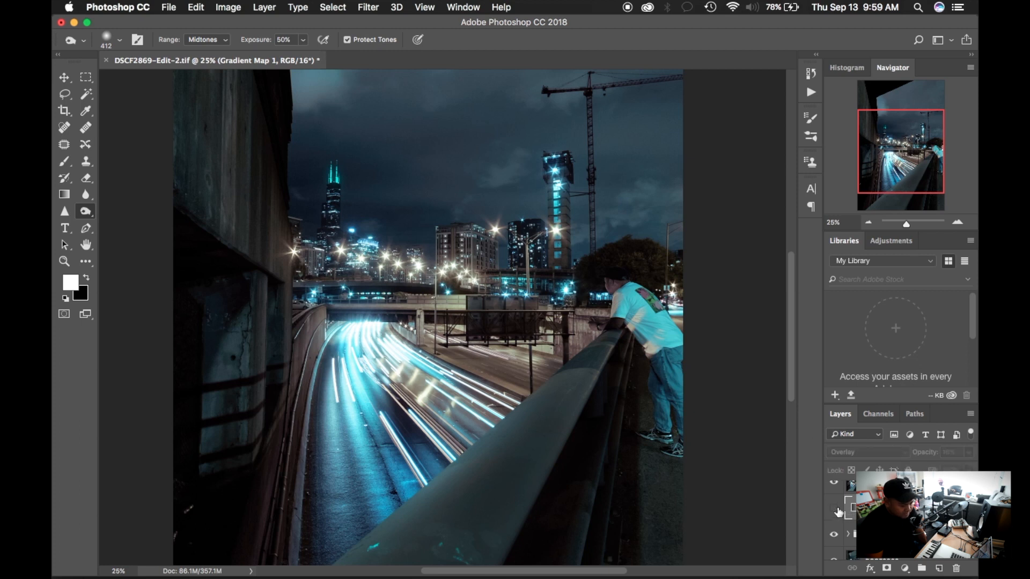
pyautogui.click(837, 510)
pyautogui.click(836, 522)
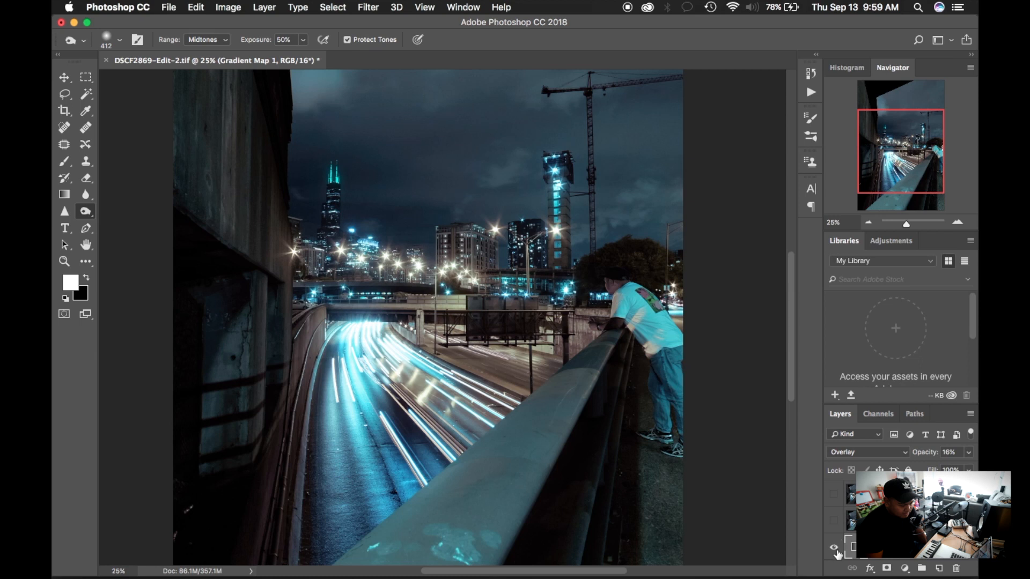
pyautogui.click(834, 548)
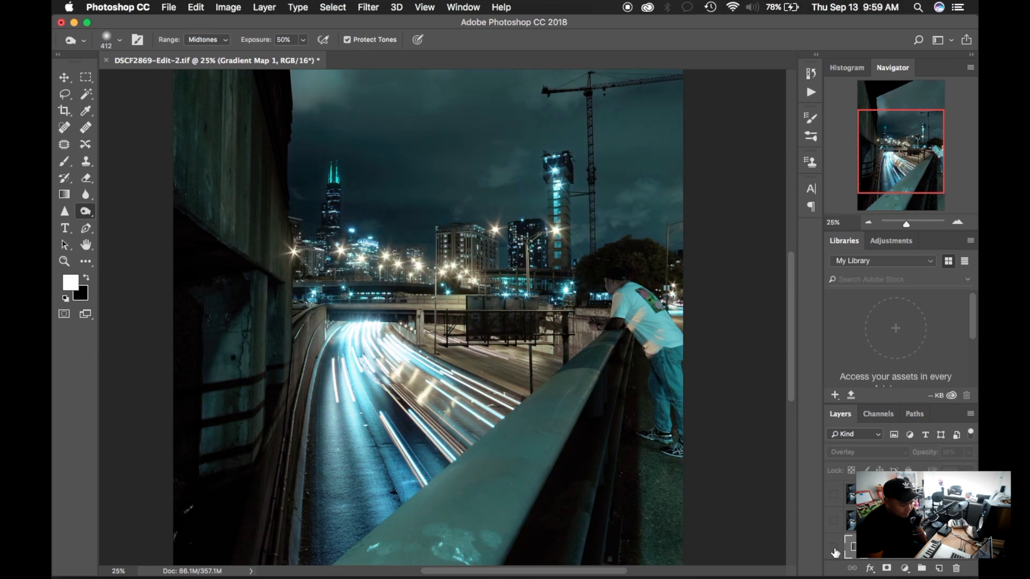
pyautogui.click(834, 548)
pyautogui.click(834, 548)
pyautogui.click(834, 548)
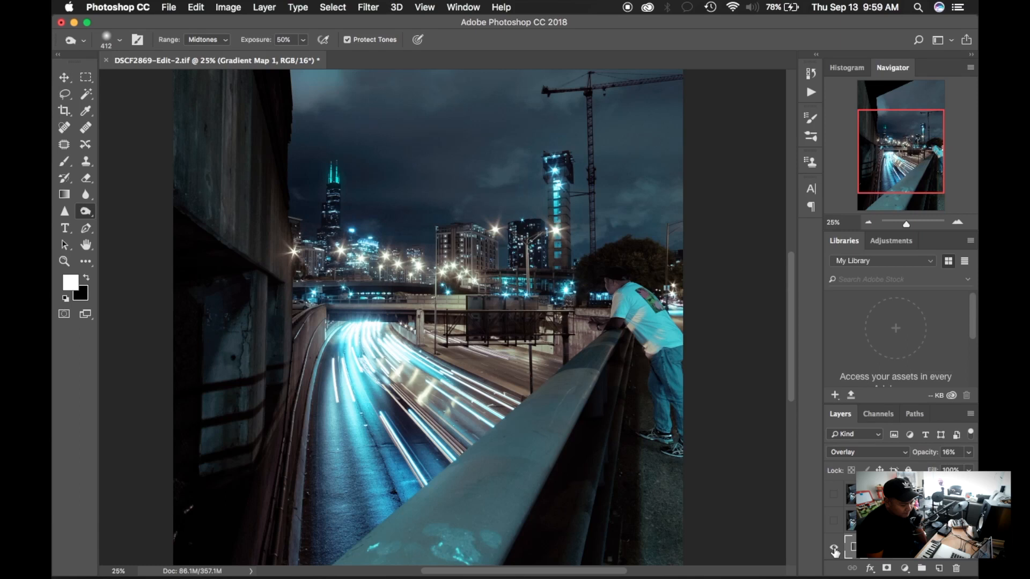
# - Show the top layer again and toggle it to compare its effect on the railing in the photo's lower part
pyautogui.click(834, 496)
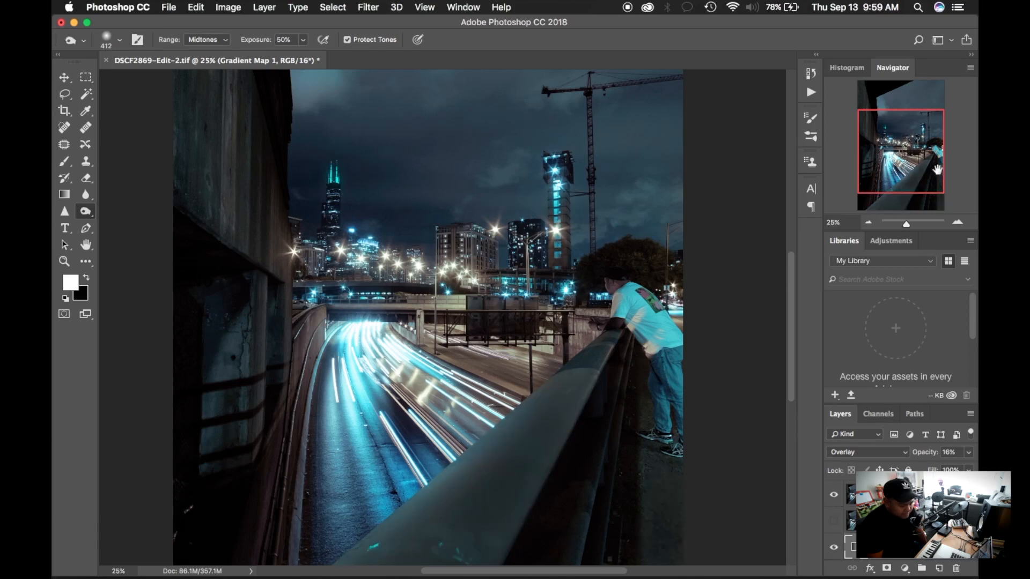
pyautogui.moveTo(937, 169); pyautogui.dragTo(925, 187)
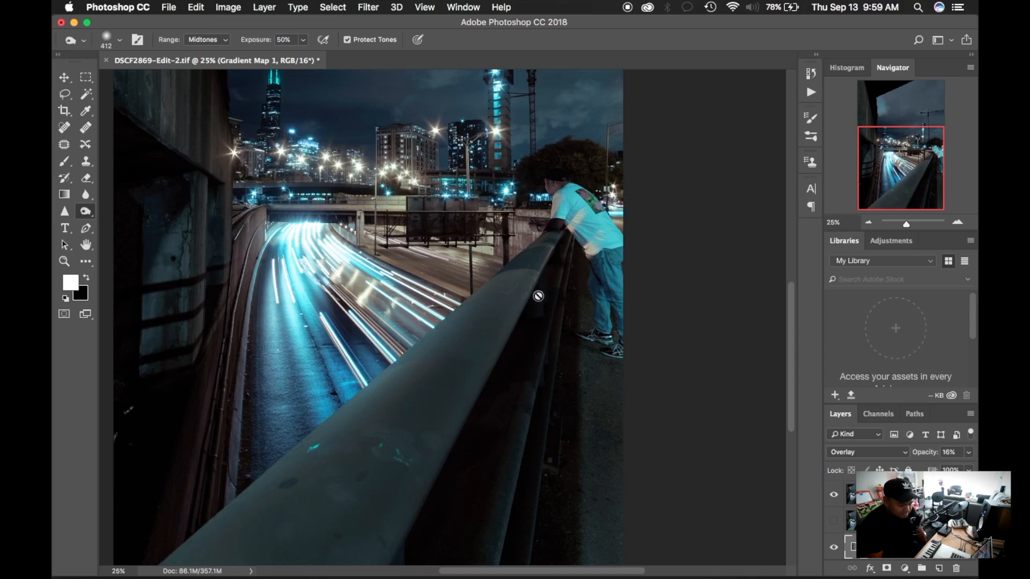
pyautogui.click(833, 497)
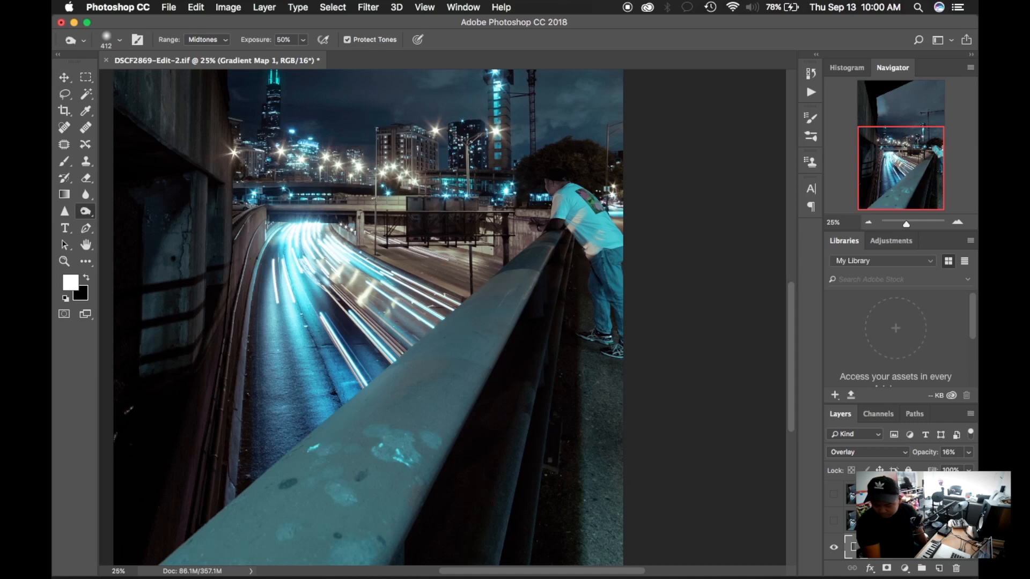
pyautogui.click(833, 494)
# - Zoom in to 100% on the man leaning on the railing and compare that area with the top layer off and on
pyautogui.click(958, 220)
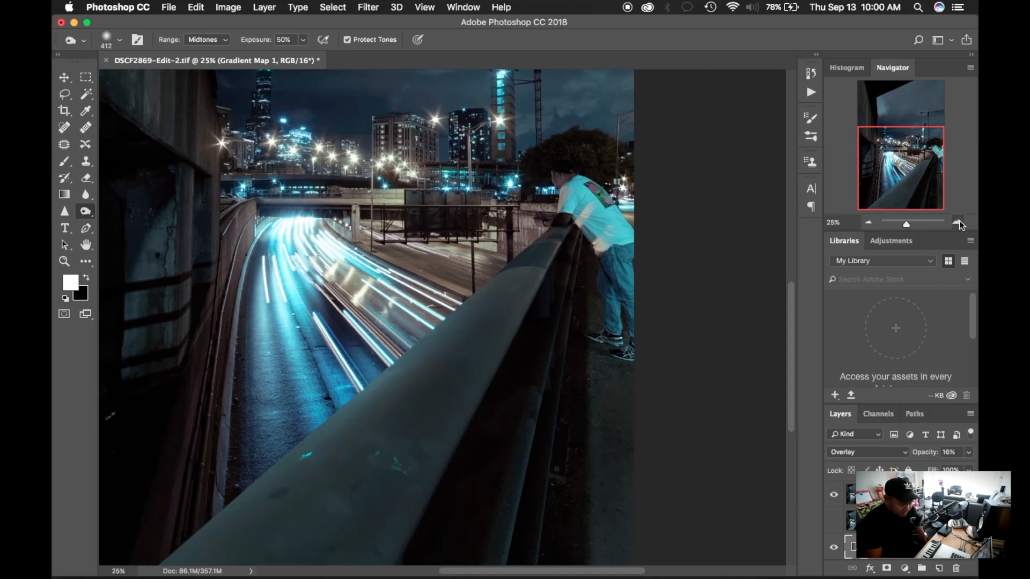
pyautogui.click(959, 221)
pyautogui.moveTo(933, 180); pyautogui.dragTo(926, 191)
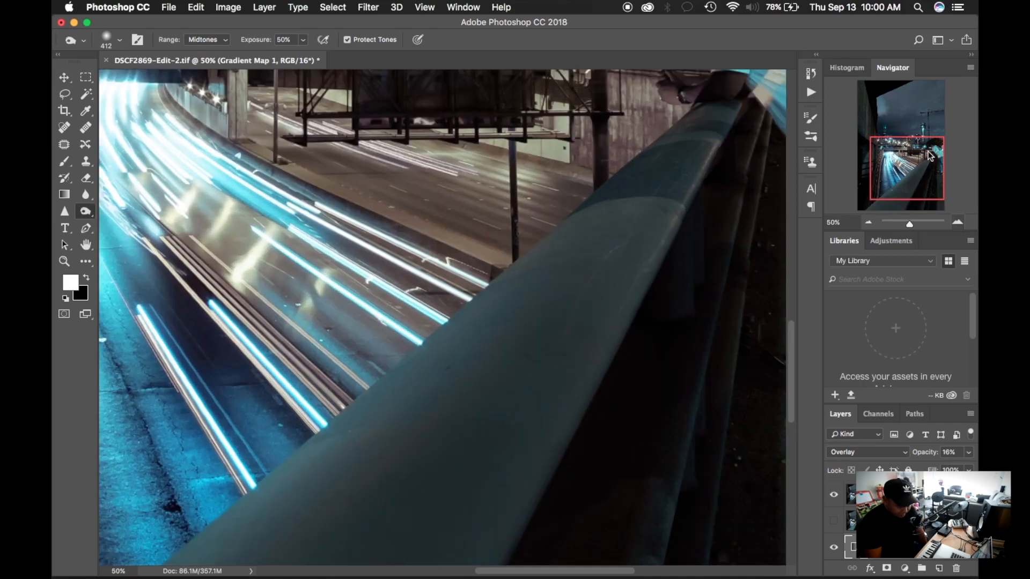
pyautogui.press('super+plus')
pyautogui.moveTo(915, 155)
pyautogui.mouseDown()
pyautogui.moveTo(915, 144)
pyautogui.moveTo(933, 161)
pyautogui.mouseUp()
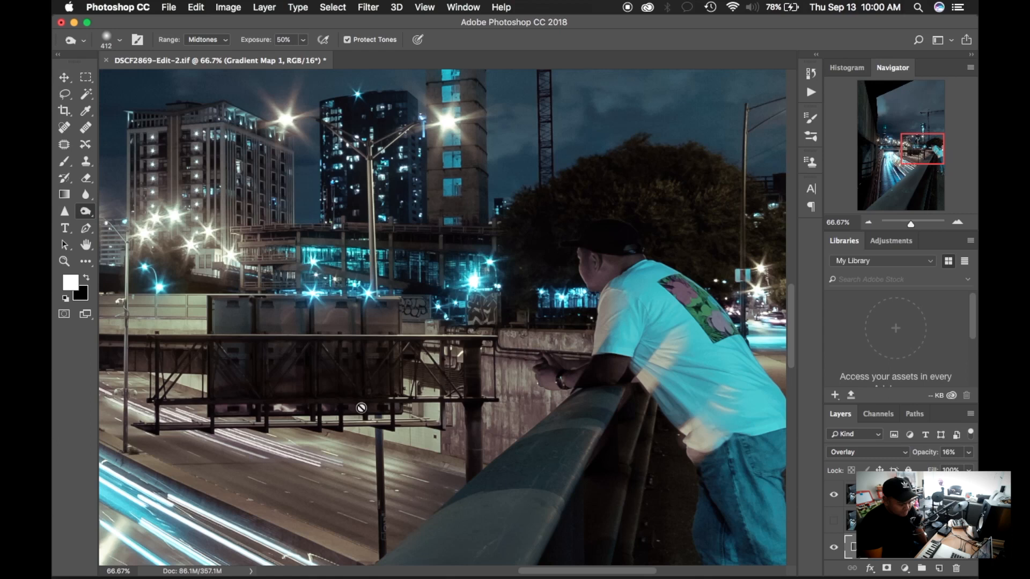
pyautogui.click(956, 223)
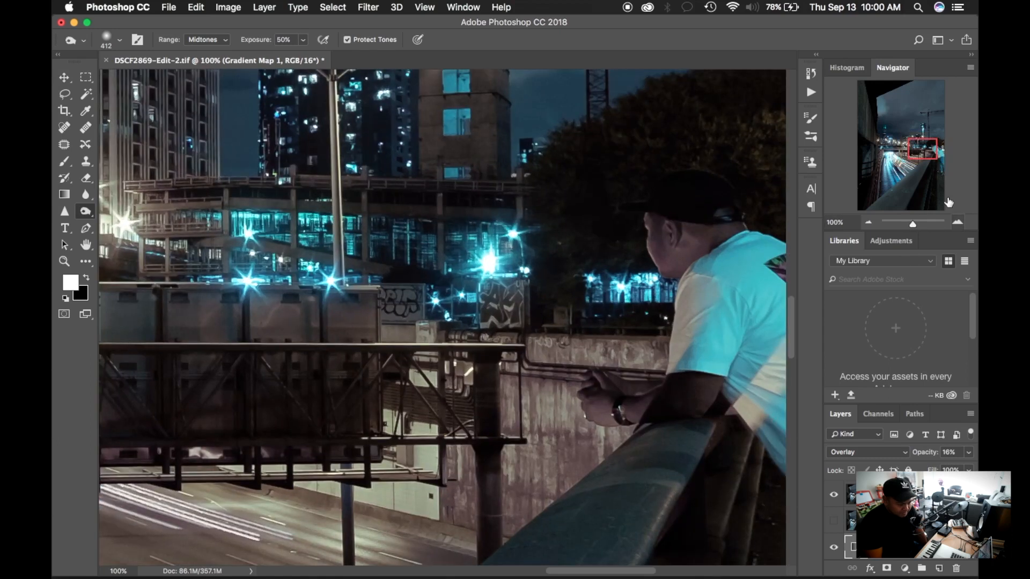
pyautogui.moveTo(923, 154); pyautogui.dragTo(929, 150)
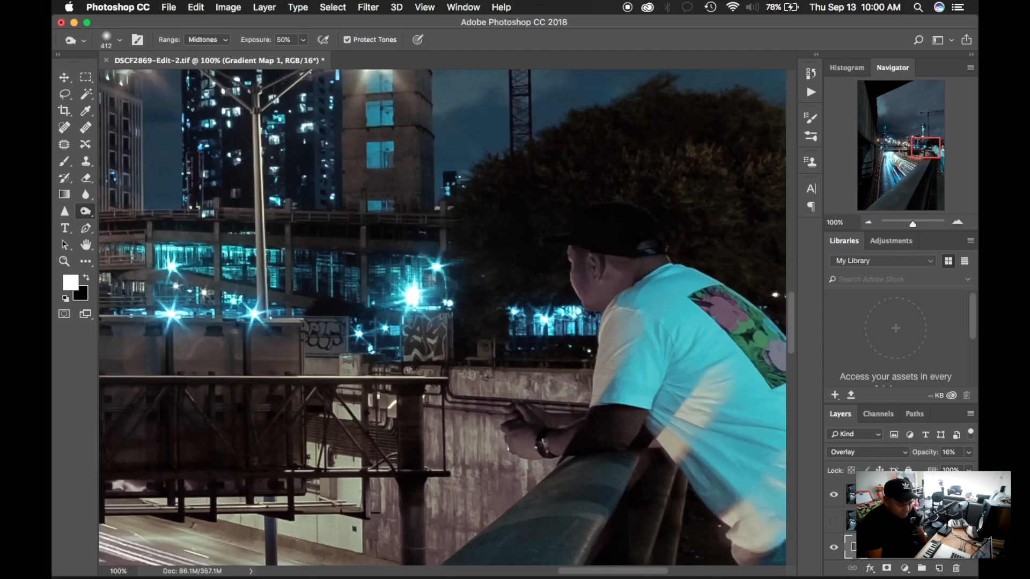
pyautogui.click(834, 498)
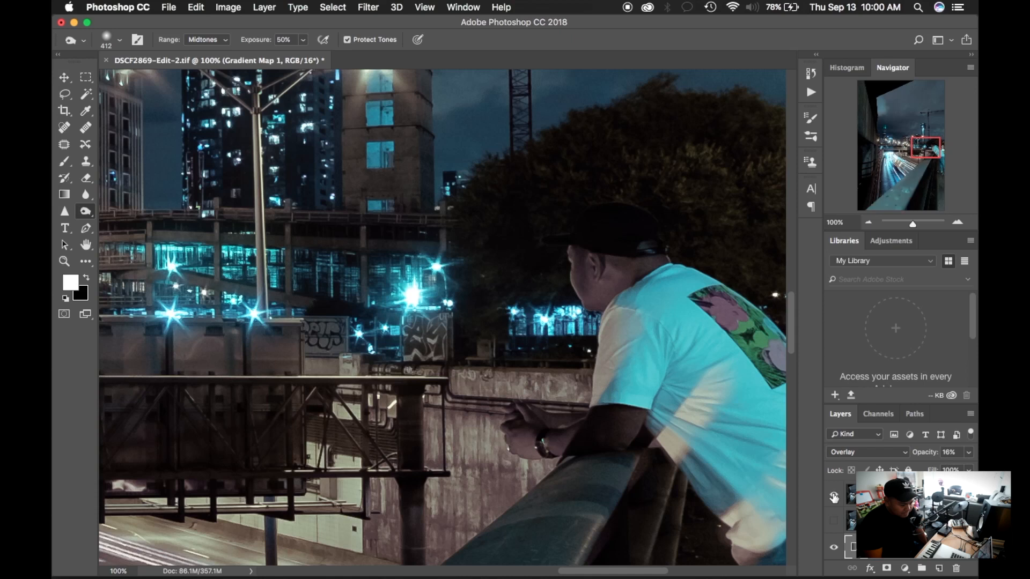
pyautogui.click(834, 499)
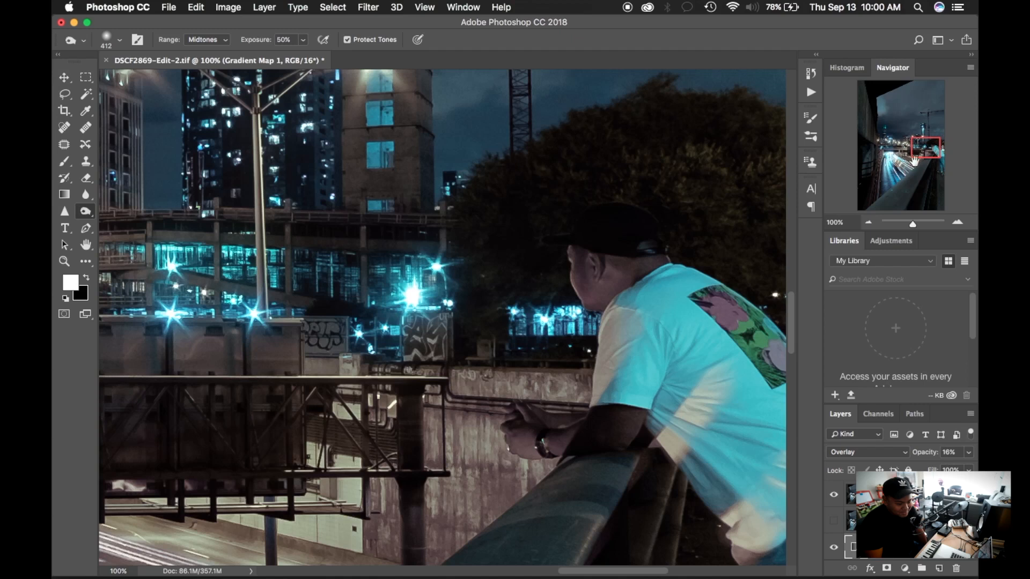
# - Examine the light on the man's shirt at 100%, and return to a 25% view of the whole scene
pyautogui.moveTo(914, 158); pyautogui.dragTo(937, 151)
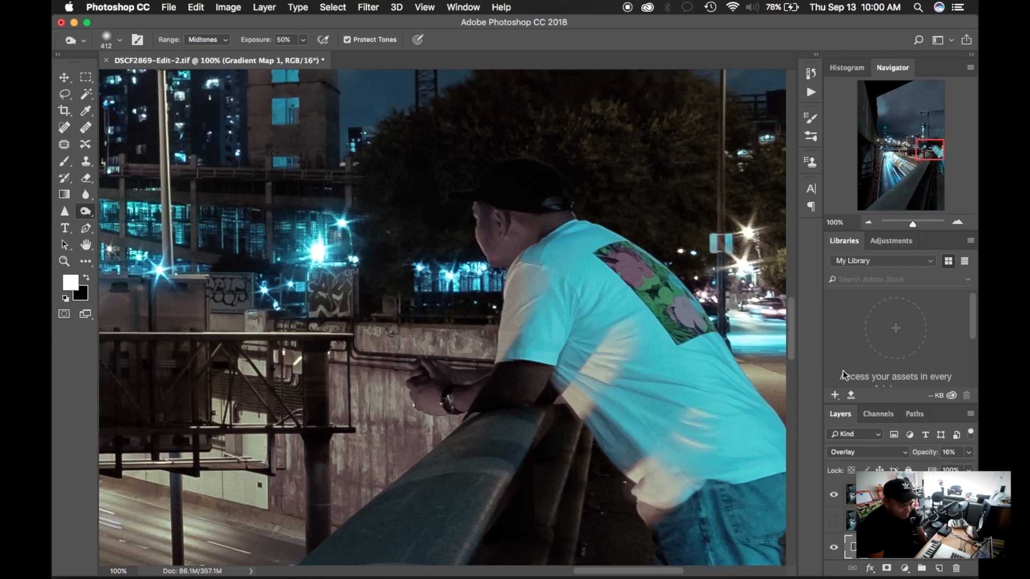
pyautogui.click(868, 220)
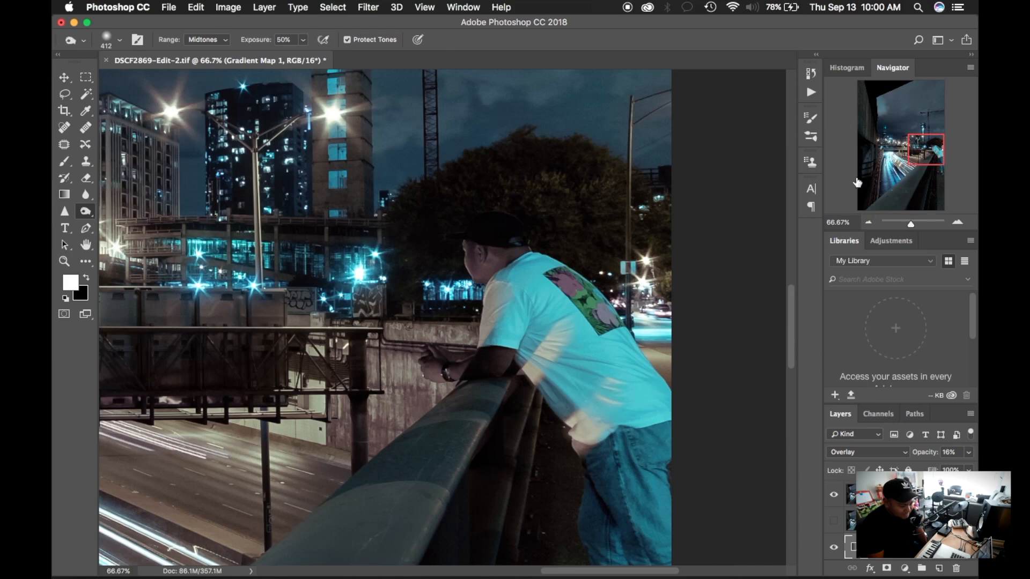
pyautogui.click(868, 222)
pyautogui.click(868, 222)
pyautogui.click(867, 222)
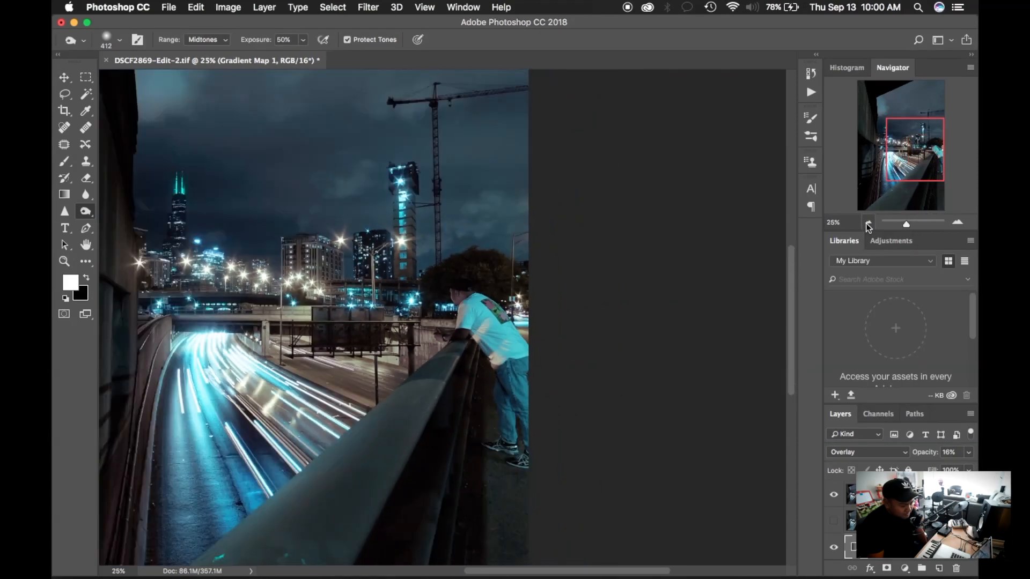
pyautogui.click(868, 222)
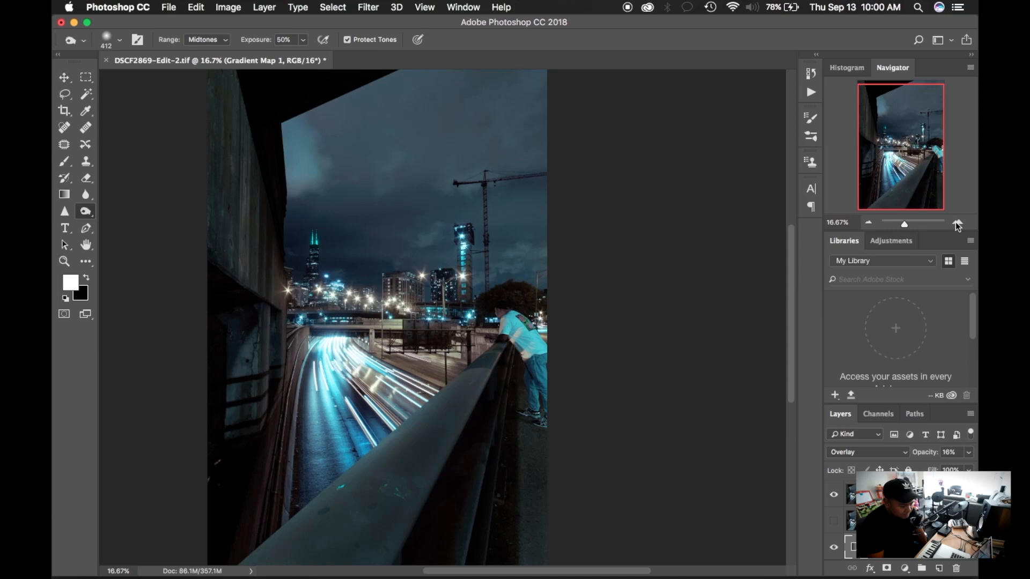
pyautogui.click(958, 224)
# - Switch to Lightroom Classic and look through the Detail and Transform settings of DSCF2869-Edit-2.tif
pyautogui.moveTo(718, 571)
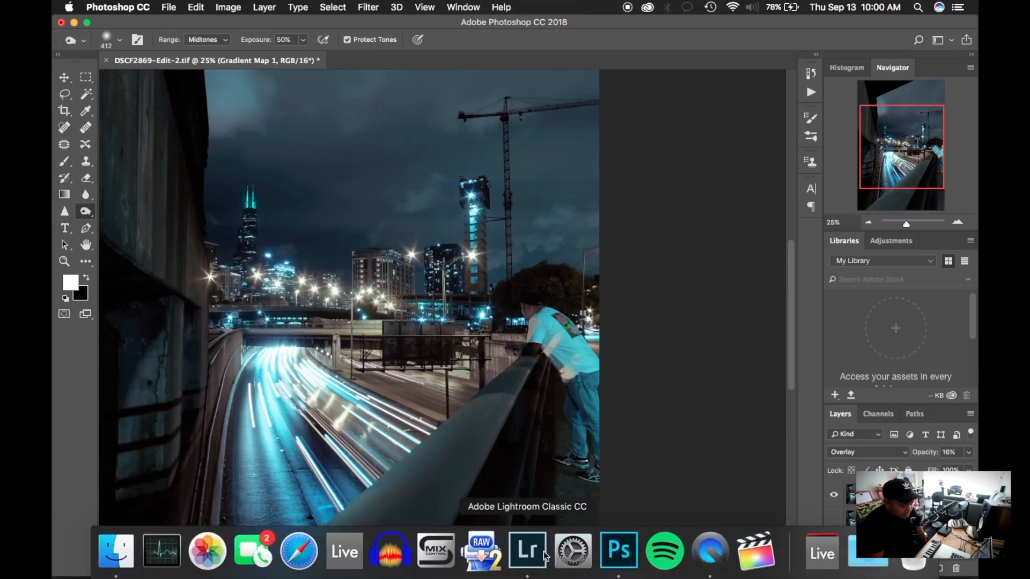
pyautogui.click(527, 551)
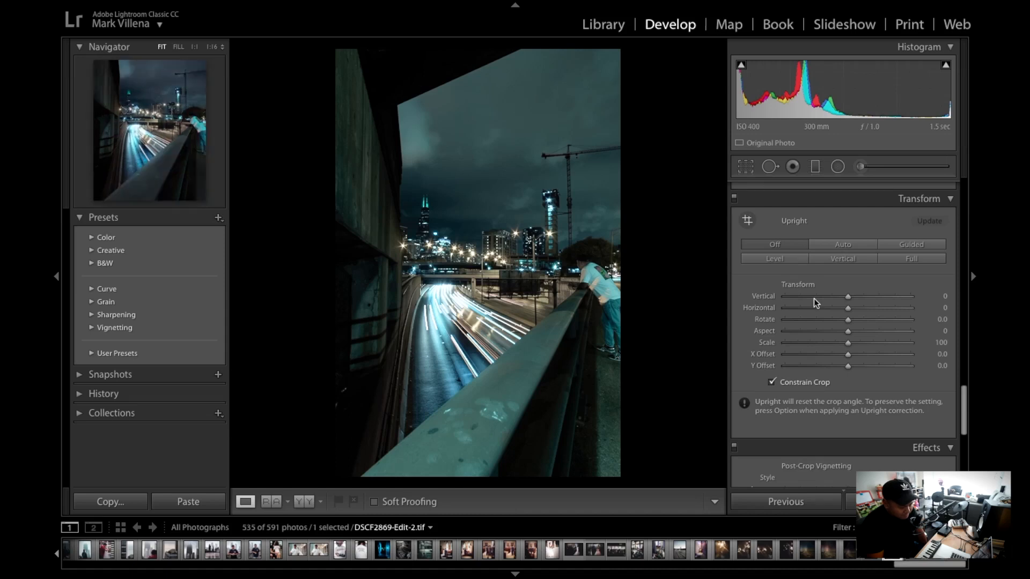
pyautogui.moveTo(962, 414); pyautogui.dragTo(967, 340)
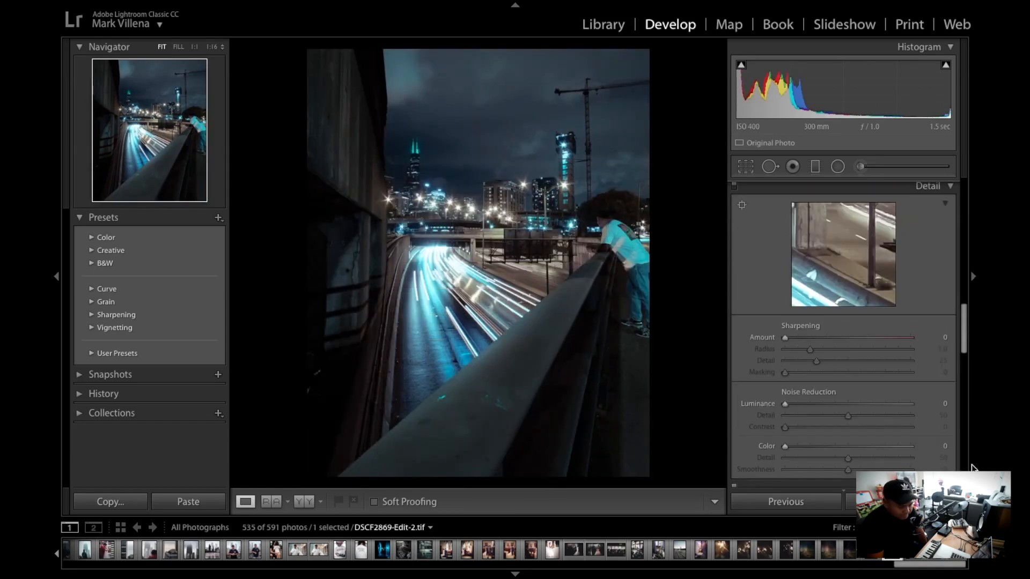
pyautogui.moveTo(963, 468); pyautogui.dragTo(964, 378)
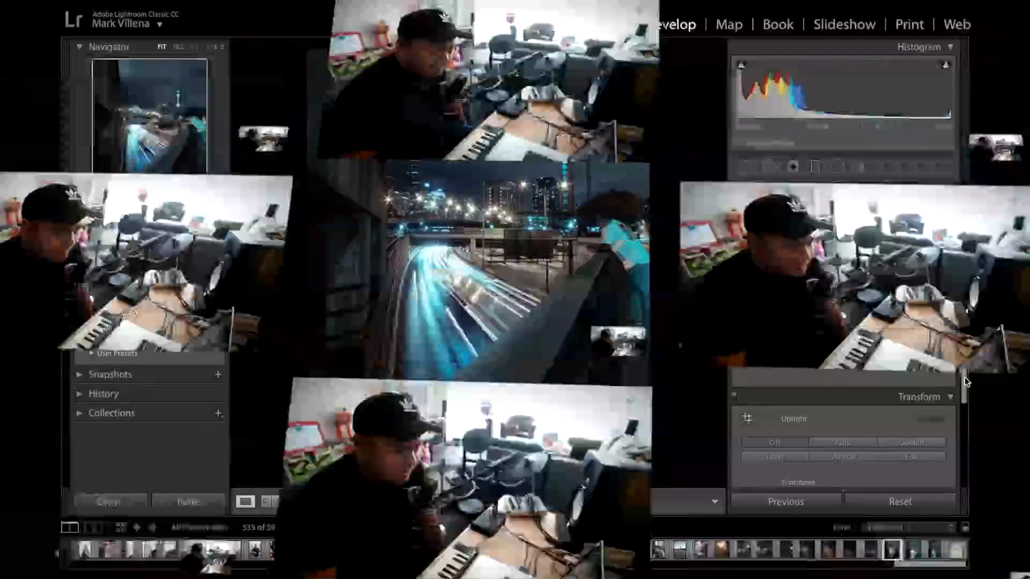